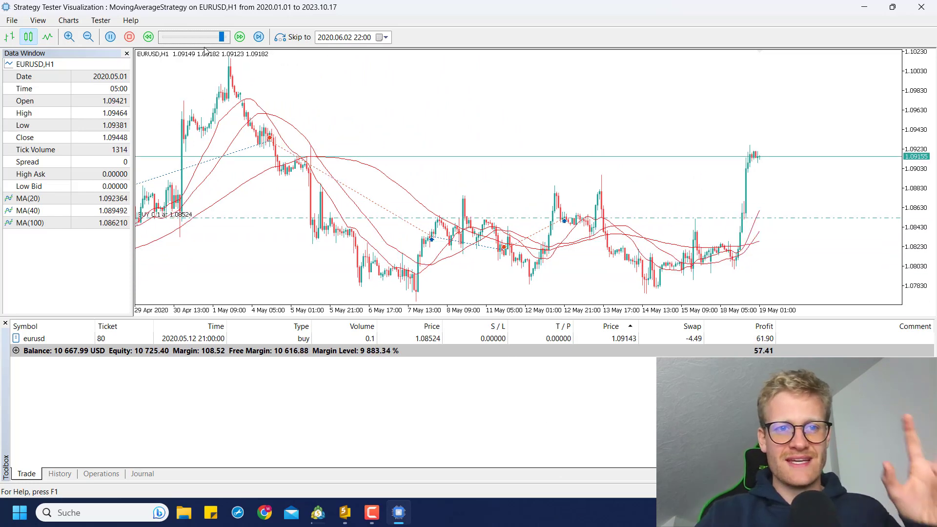
Slow the visual replay to its lowest speed and read chart values with the crosshair.
drag(221, 37, 208, 37)
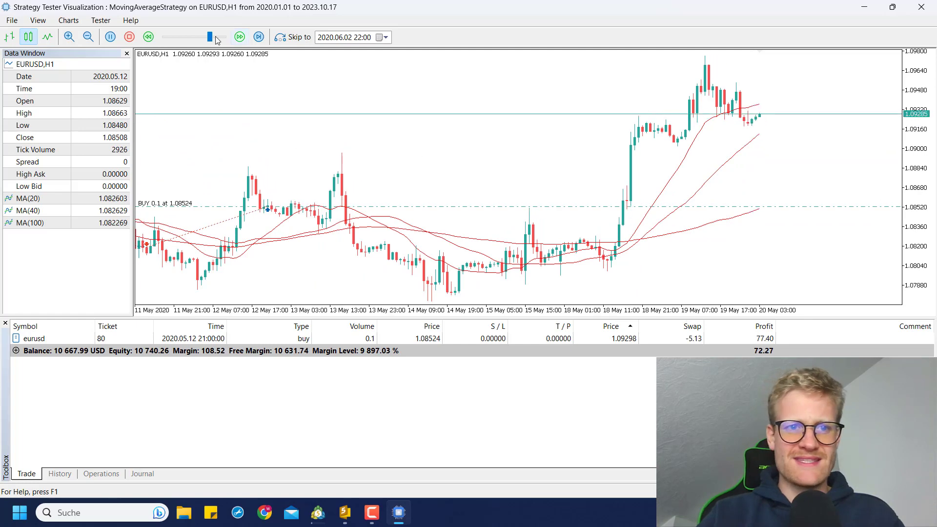
drag(210, 37, 137, 37)
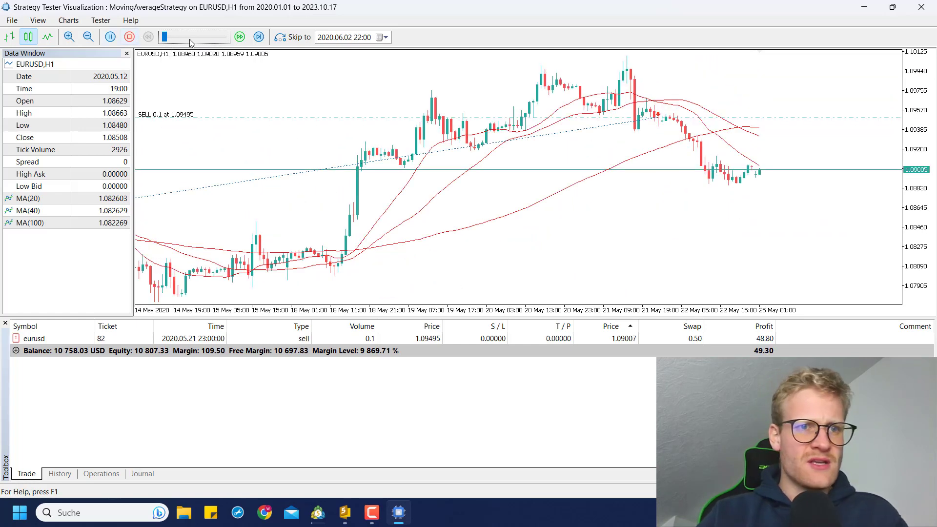
middle_click(662, 166)
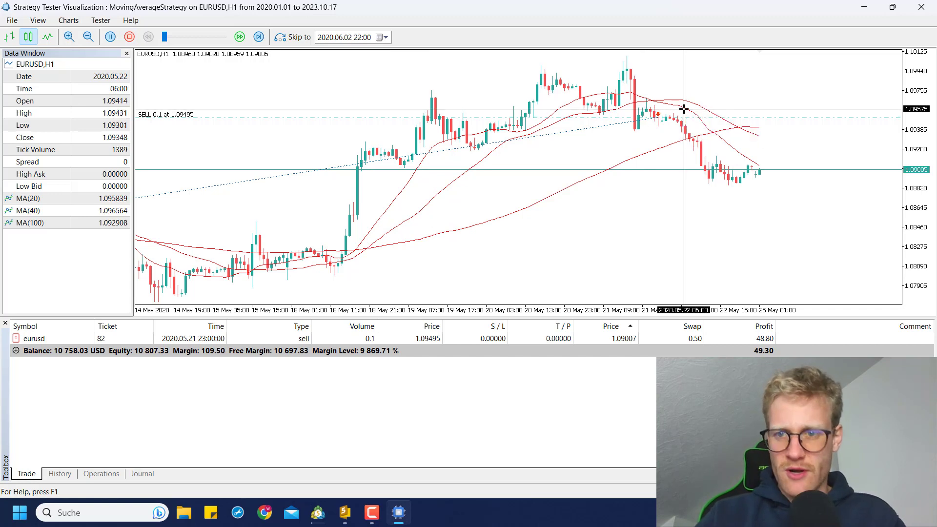
mouse_move(684, 108)
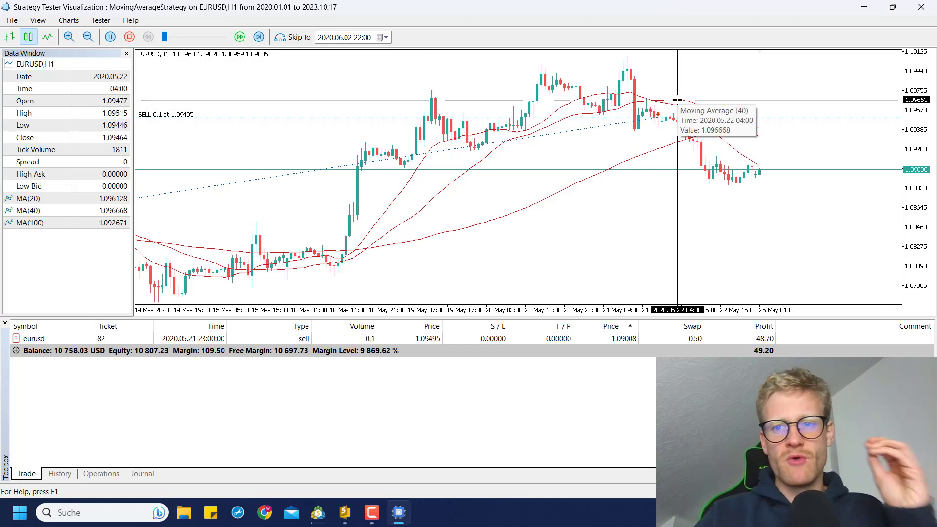
mouse_move(648, 100)
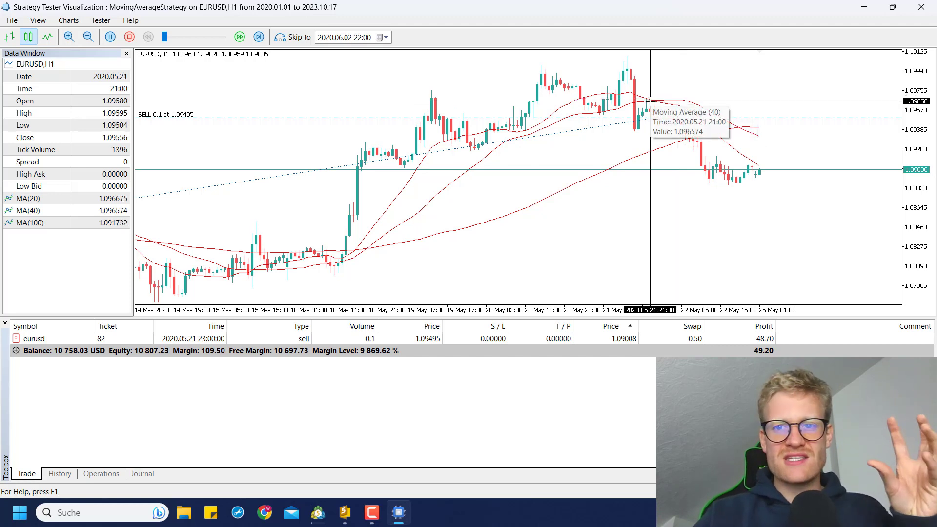
mouse_move(669, 123)
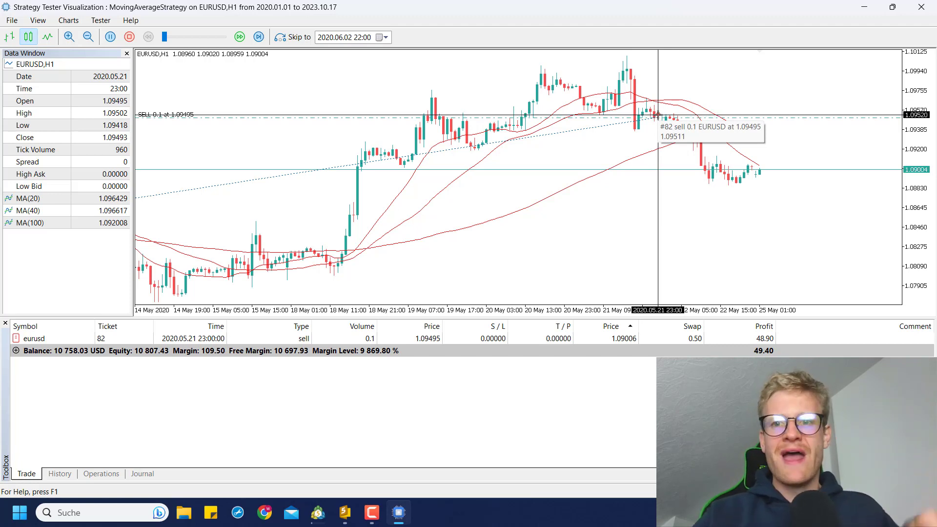
key(Escape)
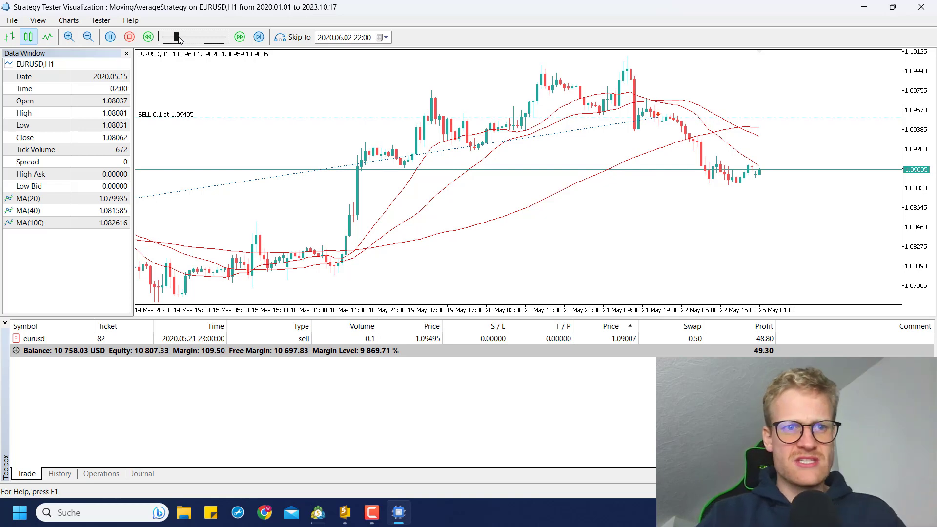
Inspect the moving averages with the crosshair, then set the replay back to maximum speed.
drag(178, 38, 127, 47)
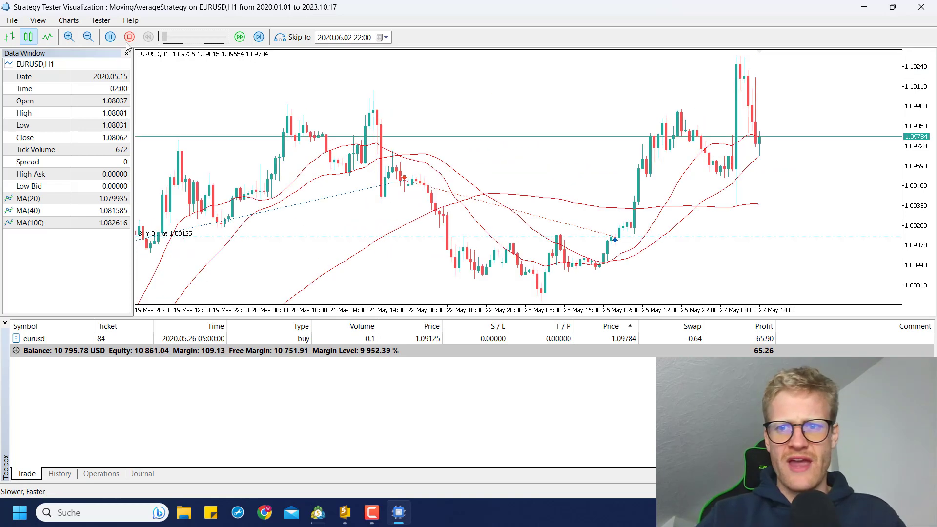
middle_click(629, 293)
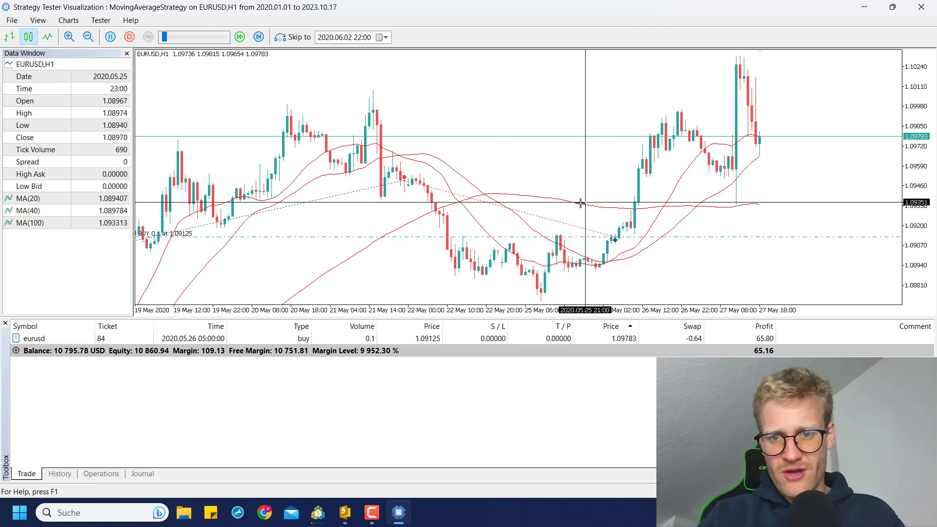
mouse_move(587, 205)
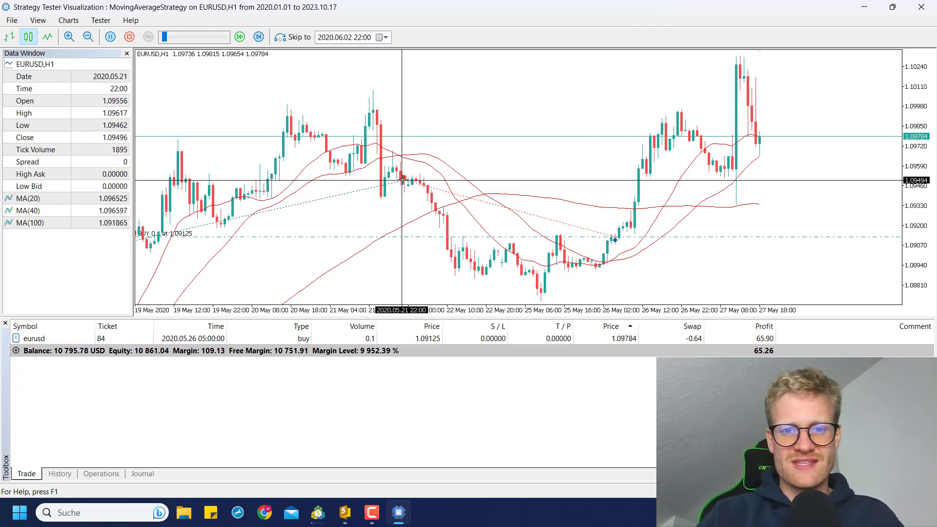
mouse_move(614, 238)
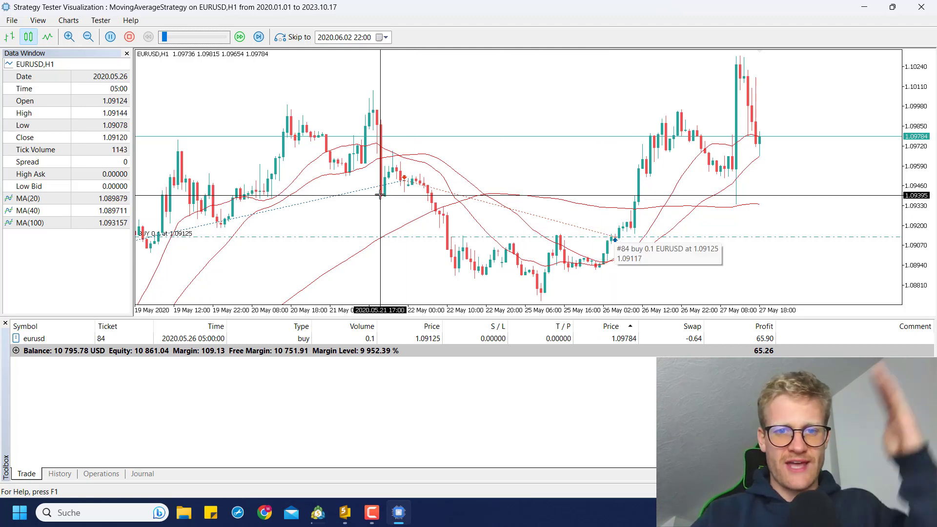
mouse_move(404, 184)
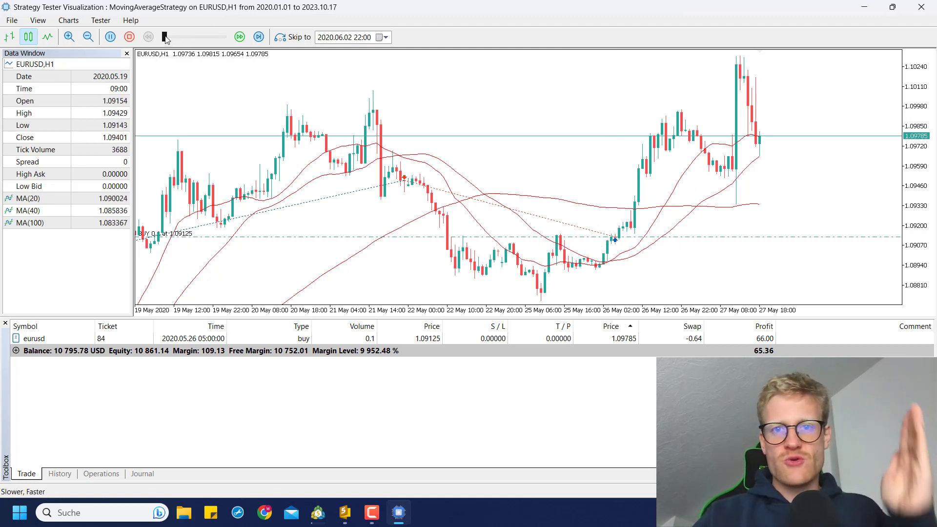
drag(165, 38, 223, 37)
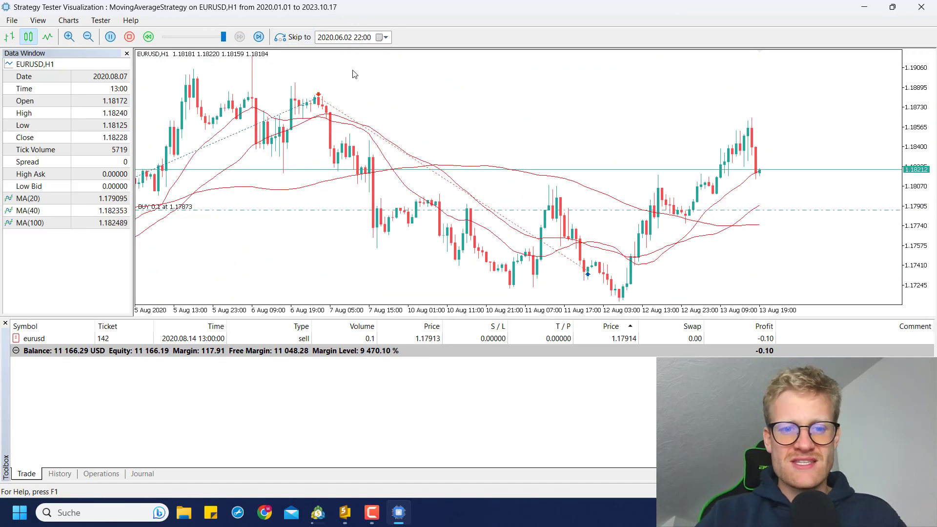
Follow the run on the terminal's balance/equity Graph until it finishes near 10,500.
click(318, 512)
click(138, 474)
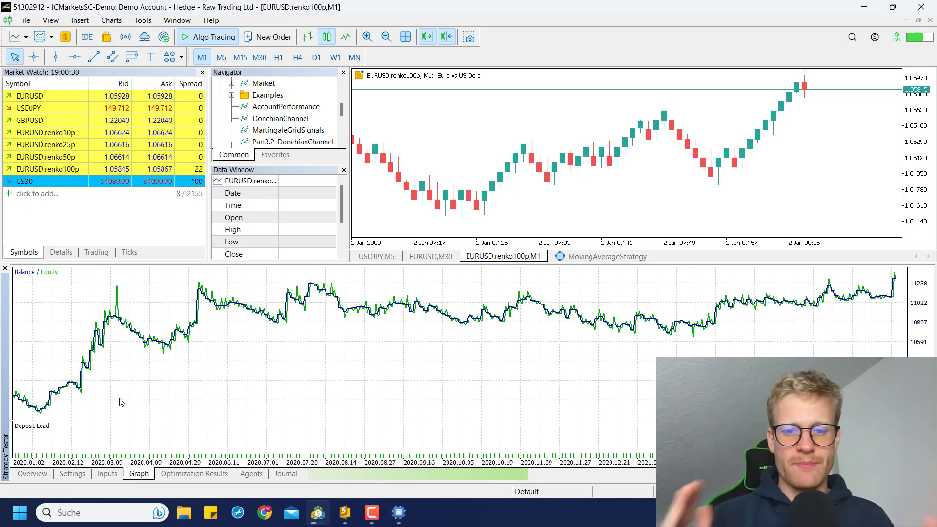
click(400, 513)
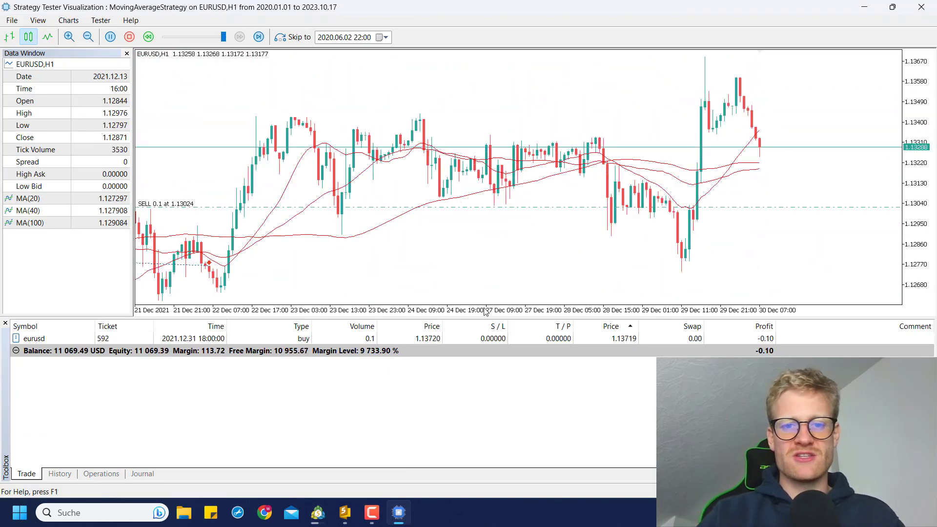
click(319, 513)
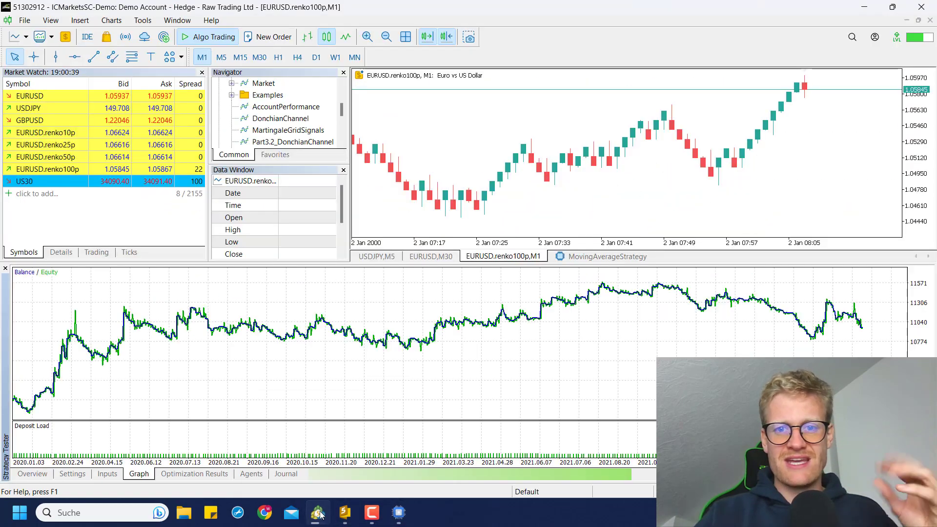
click(399, 515)
click(399, 520)
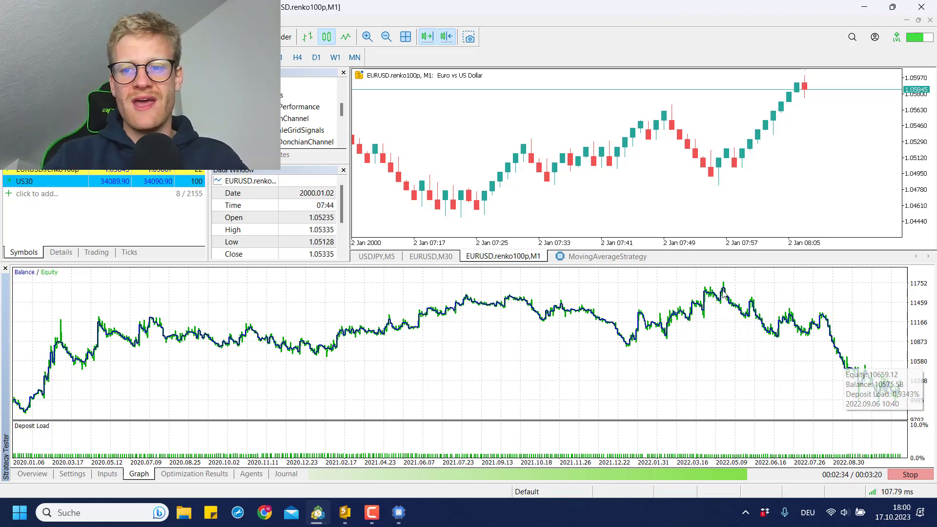
mouse_move(686, 312)
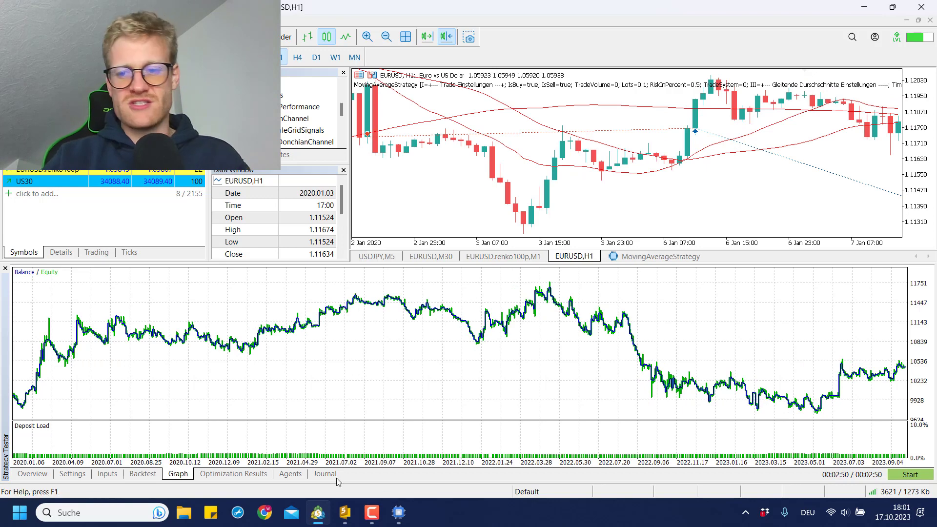
click(142, 474)
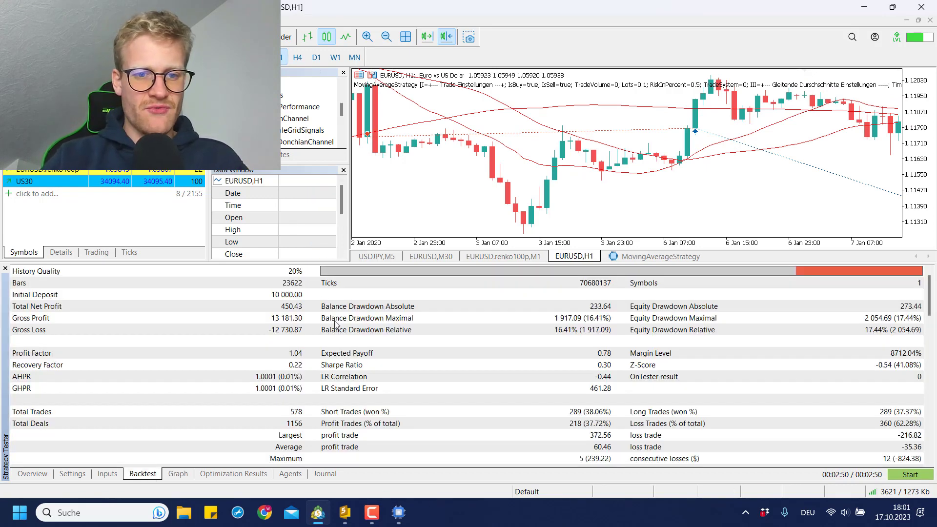
scroll(335, 324, down, 1)
scroll(335, 324, up, 1)
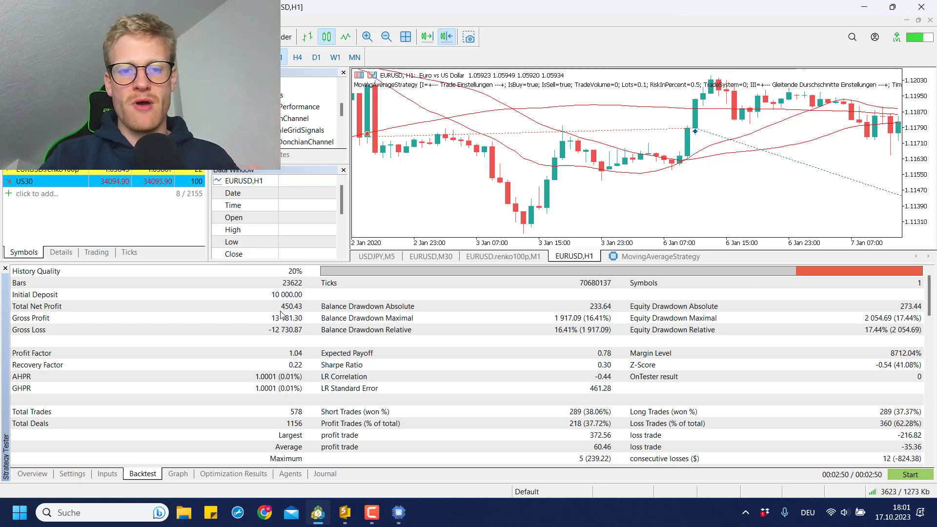
click(178, 474)
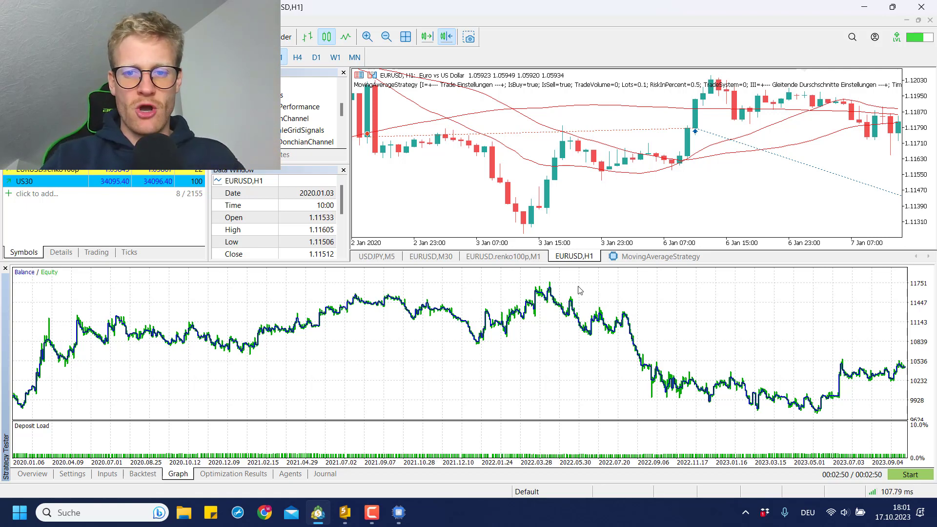
Change the IsMAFilter input to true and start a new EURUSD H1 backtest.
click(80, 475)
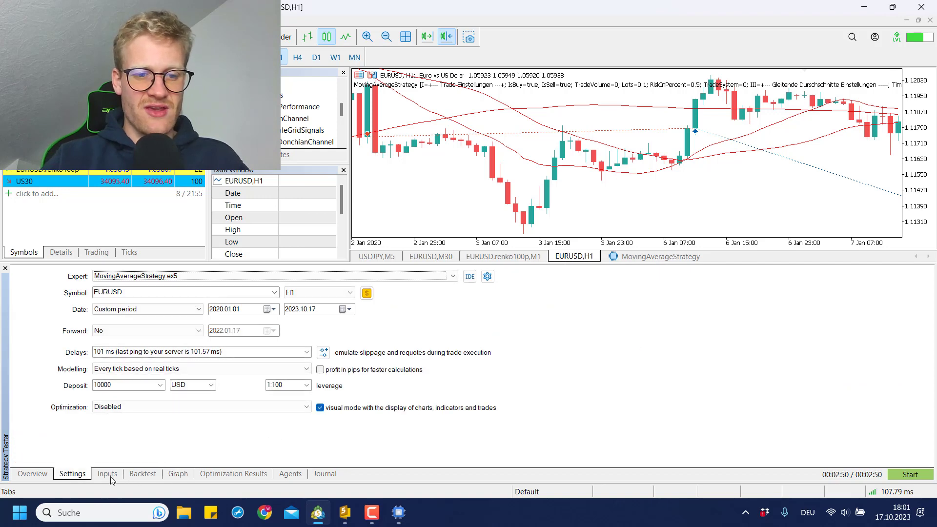
click(108, 474)
scroll(377, 358, up, 1)
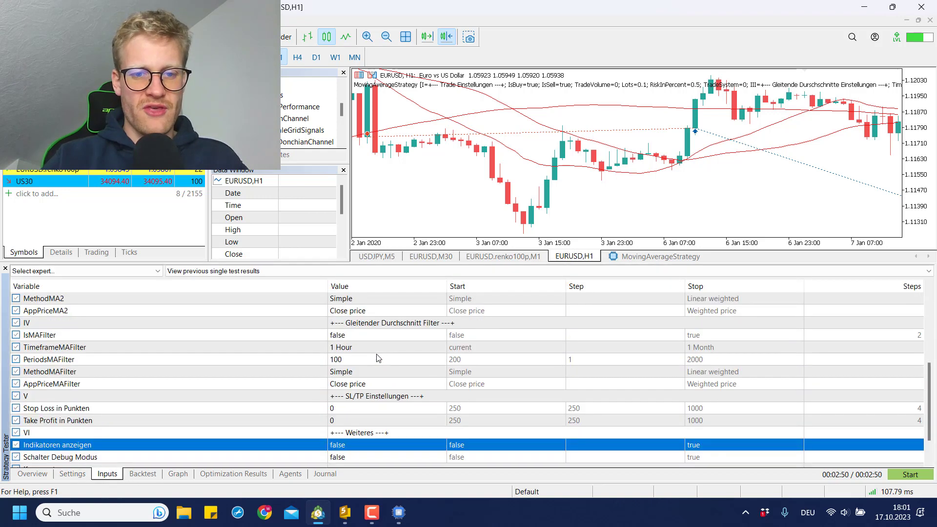
click(345, 336)
click(345, 335)
click(345, 336)
key(Down)
key(Return)
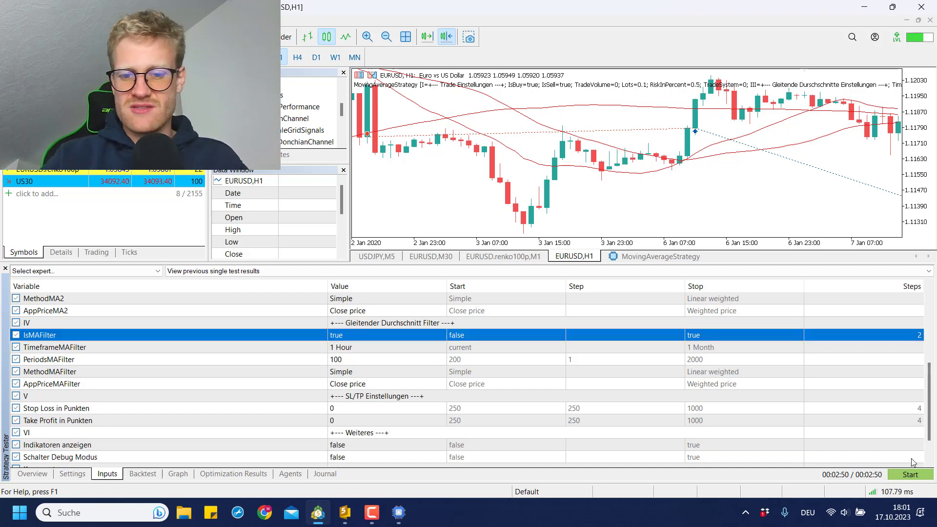
click(922, 472)
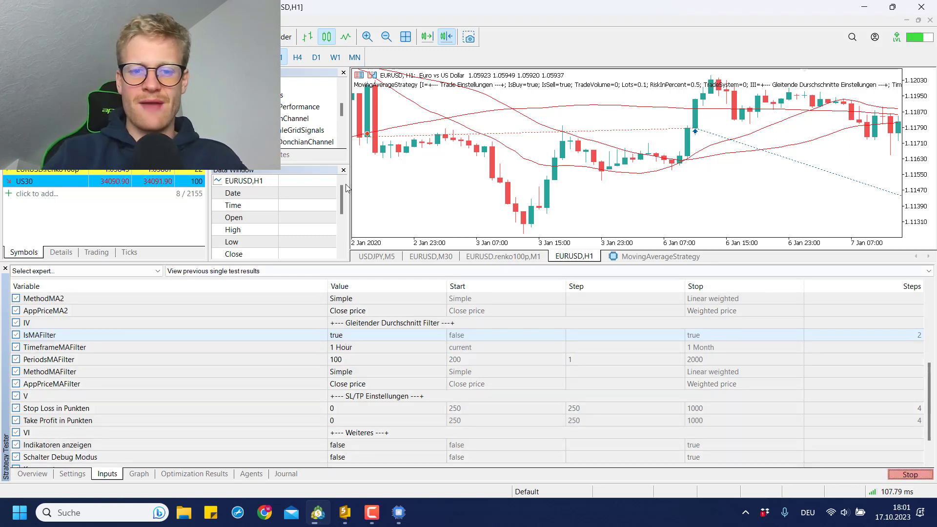
Zoom the visual chart out and read date and price with the crosshair.
click(408, 512)
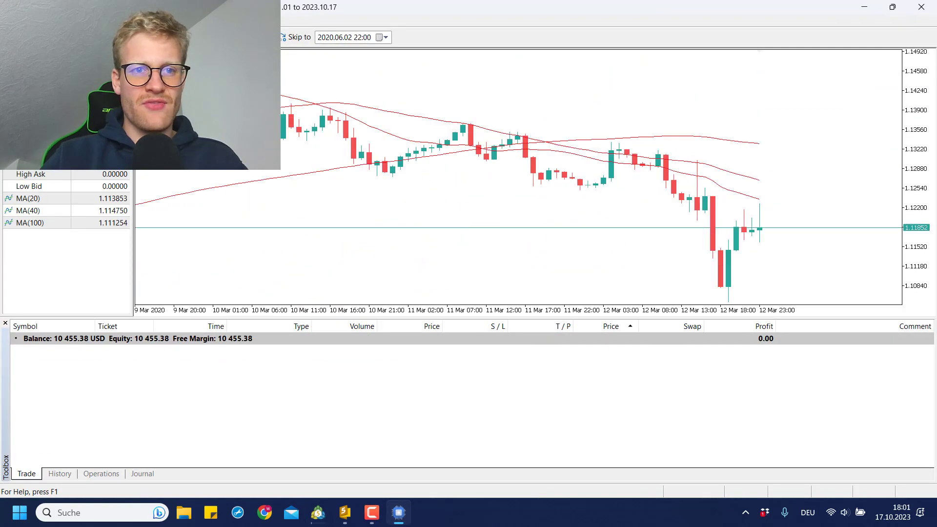
drag(395, 311, 380, 311)
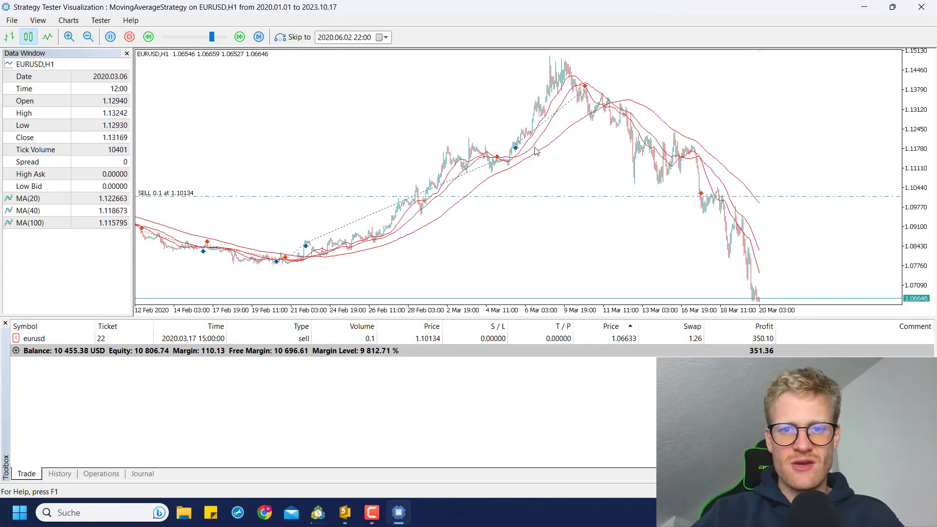
mouse_move(501, 177)
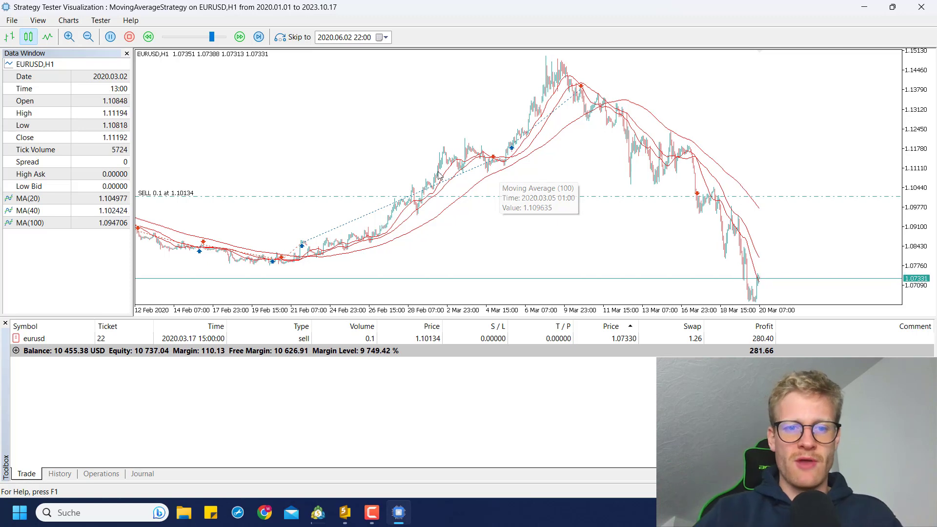
middle_click(512, 152)
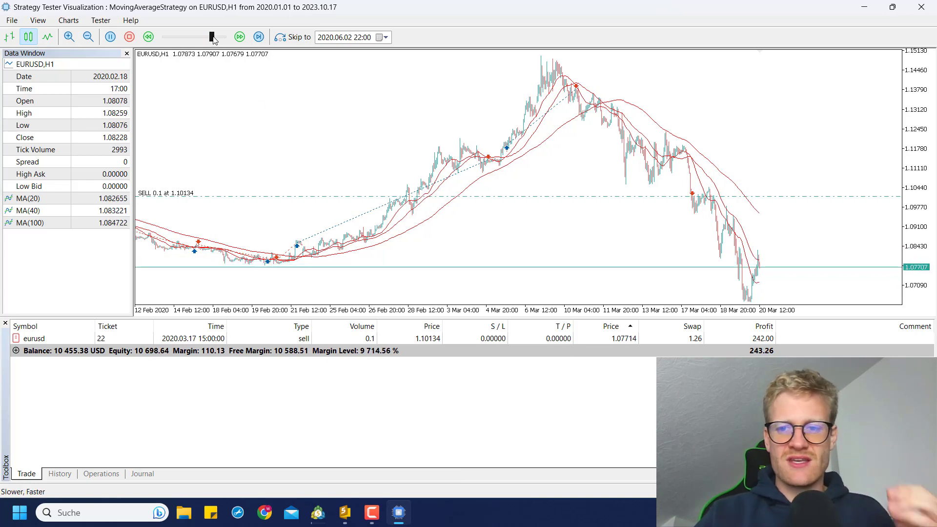
Speed the replay to near maximum and watch the balance/equity graph in the terminal.
drag(212, 38, 224, 38)
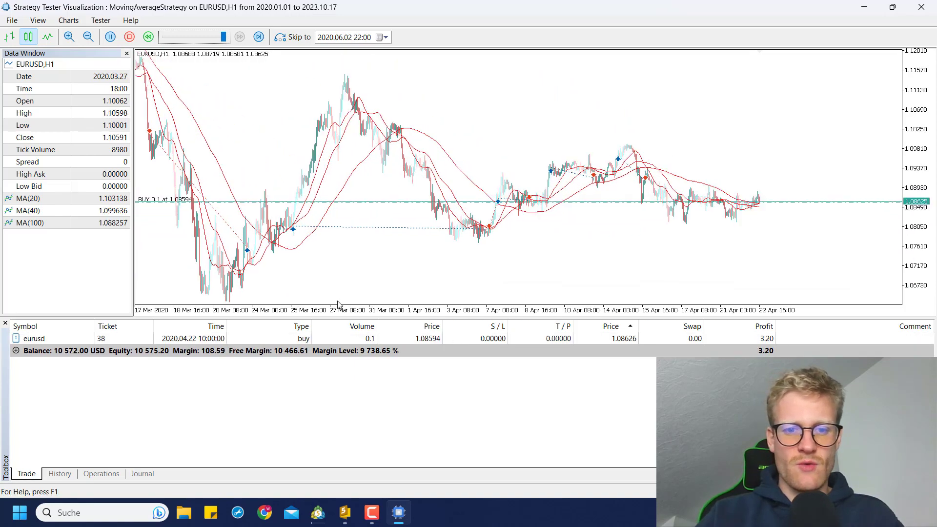
click(319, 514)
click(141, 473)
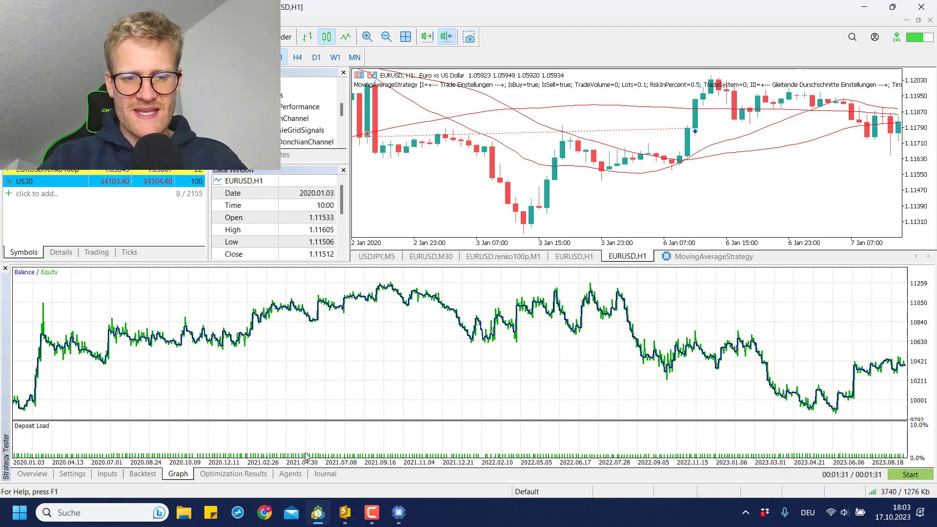
Review the MA-filtered report (376.95 net profit, 332 trades, profit factor 1.05).
click(151, 475)
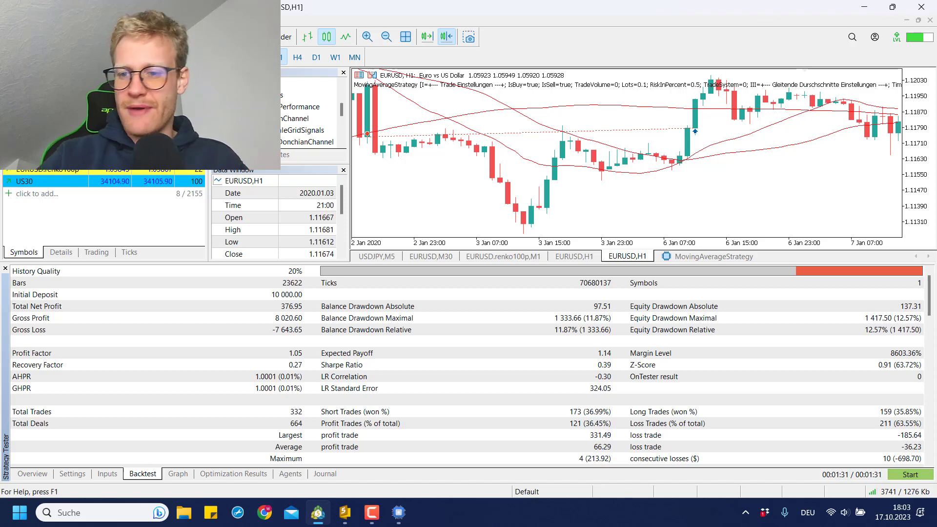
click(399, 513)
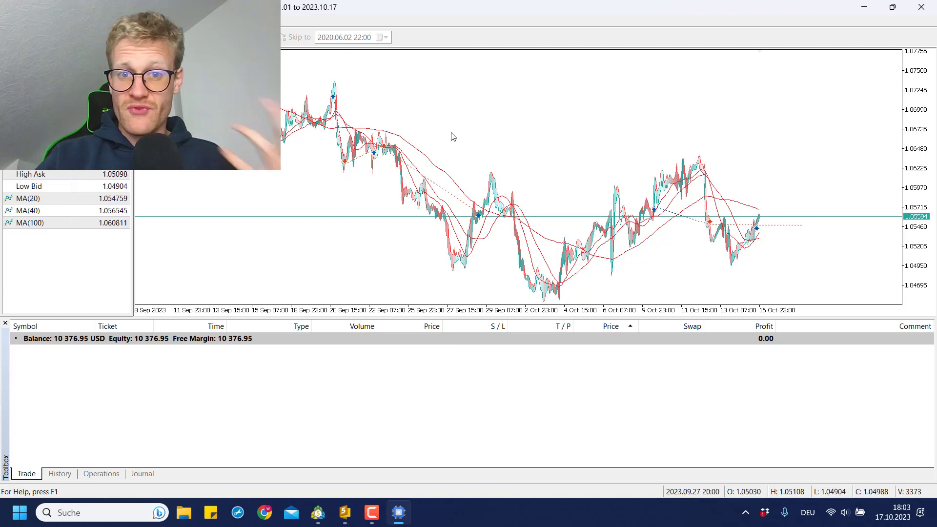
mouse_move(438, 170)
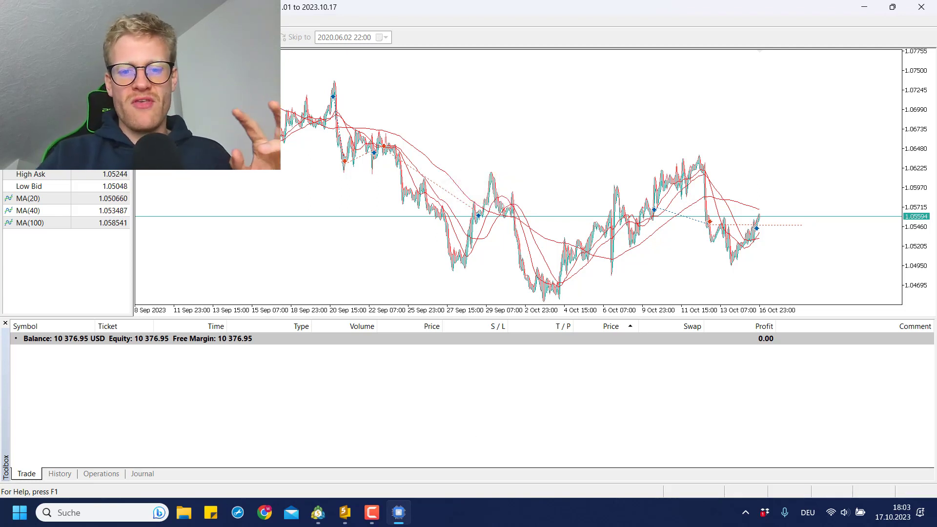
click(319, 512)
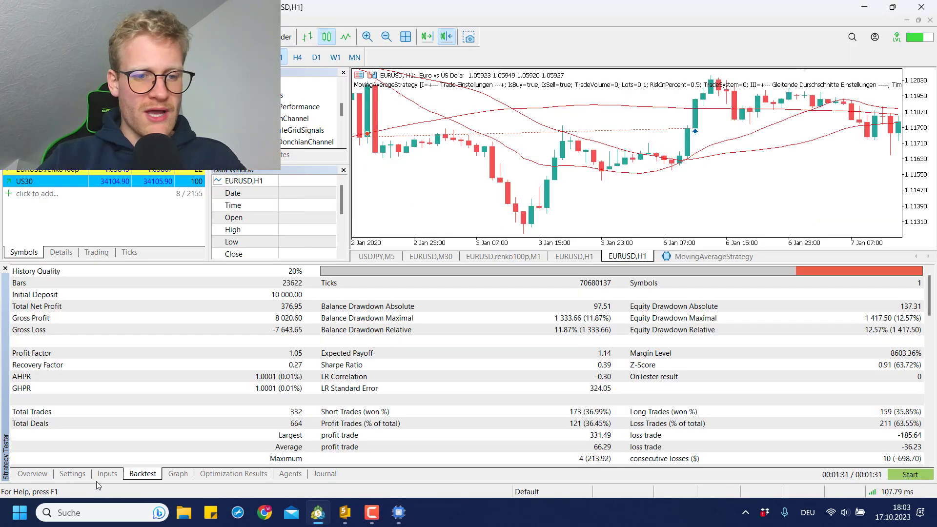
Inspect the Stop Loss and Take Profit in Punkten inputs in the SL/TP section.
click(102, 474)
scroll(389, 376, down, 2)
click(334, 362)
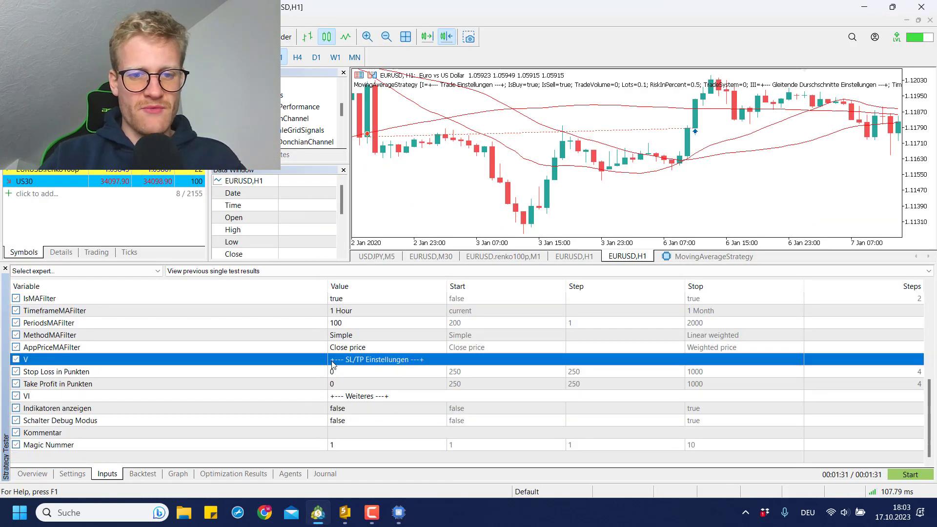
key(Down)
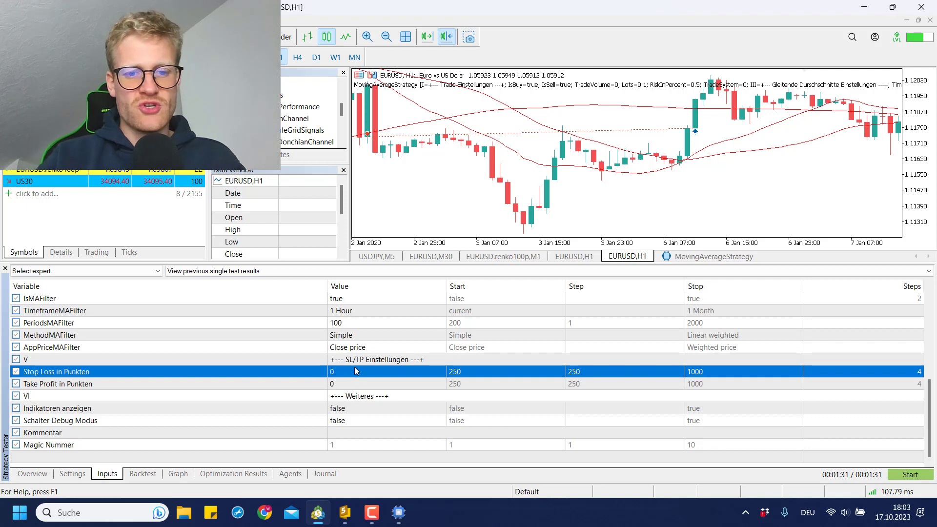
click(360, 385)
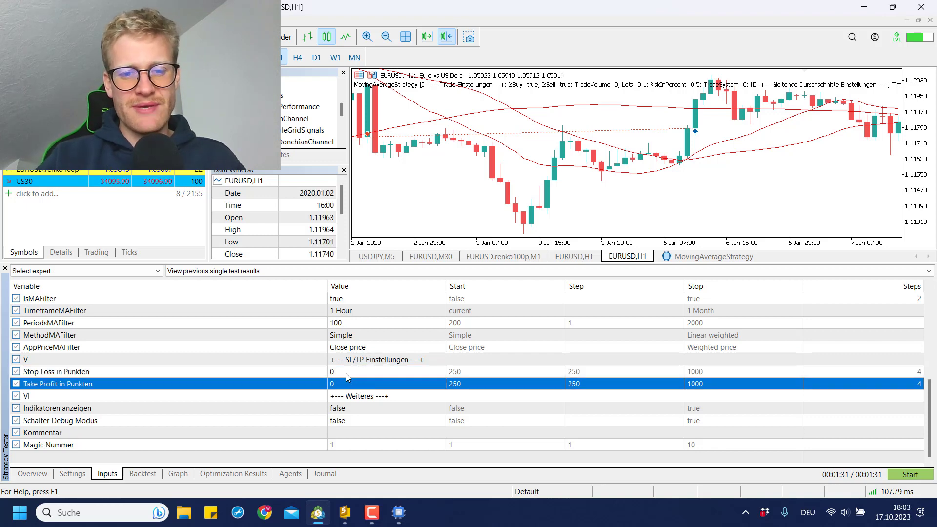
click(346, 374)
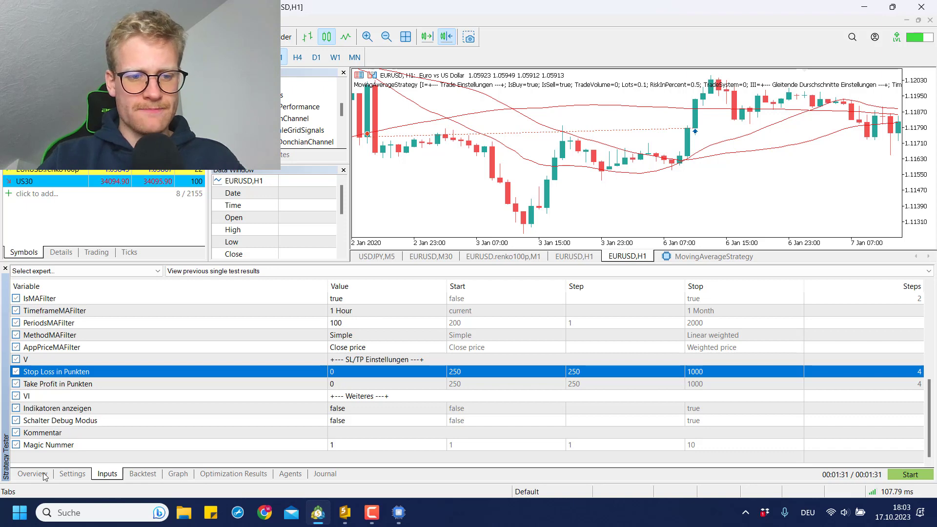
Switch the tester to a slow complete optimization run.
click(68, 474)
click(35, 476)
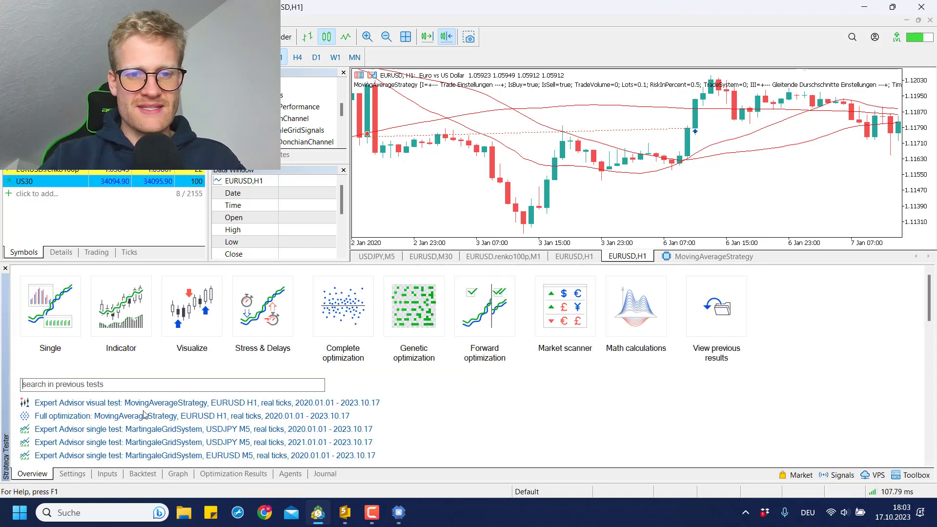
click(348, 324)
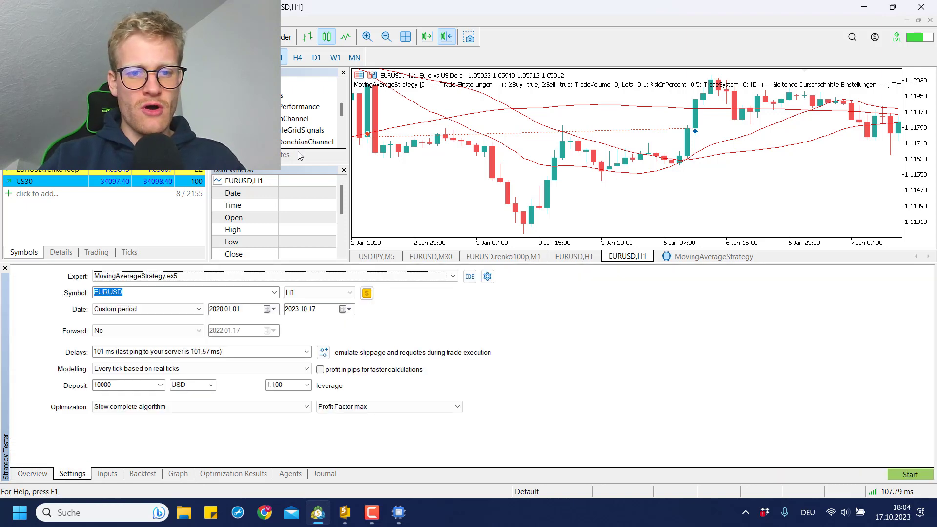
Check the optimization ranges: IsMAFilter false/true, stop loss and take profit 250–1000 step 250.
click(108, 473)
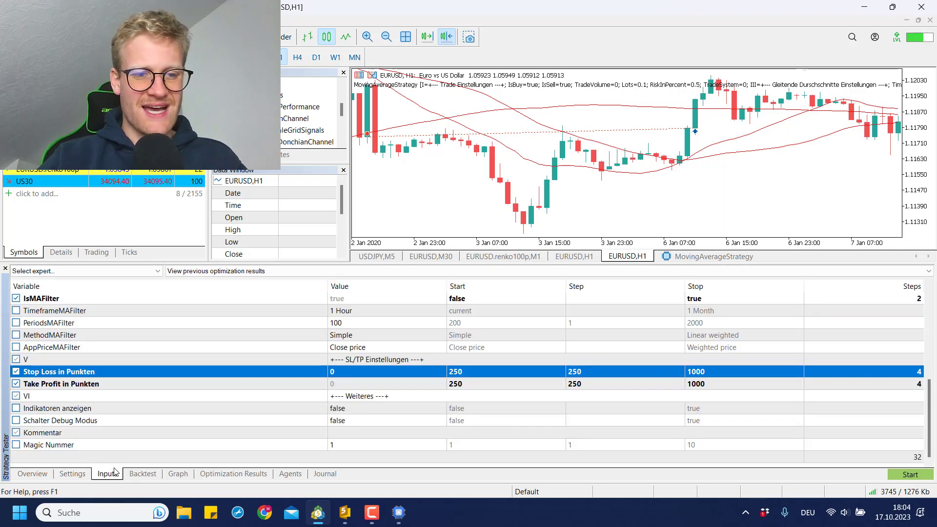
click(74, 385)
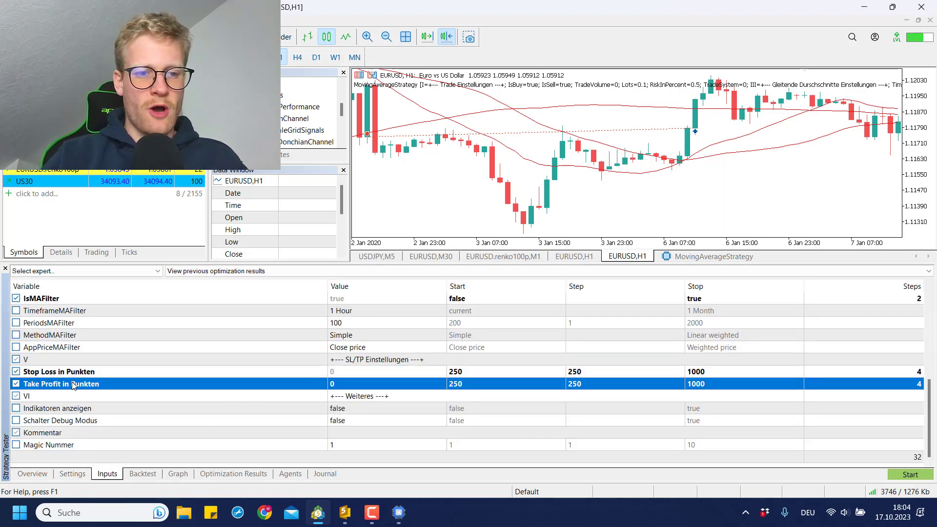
key(Up)
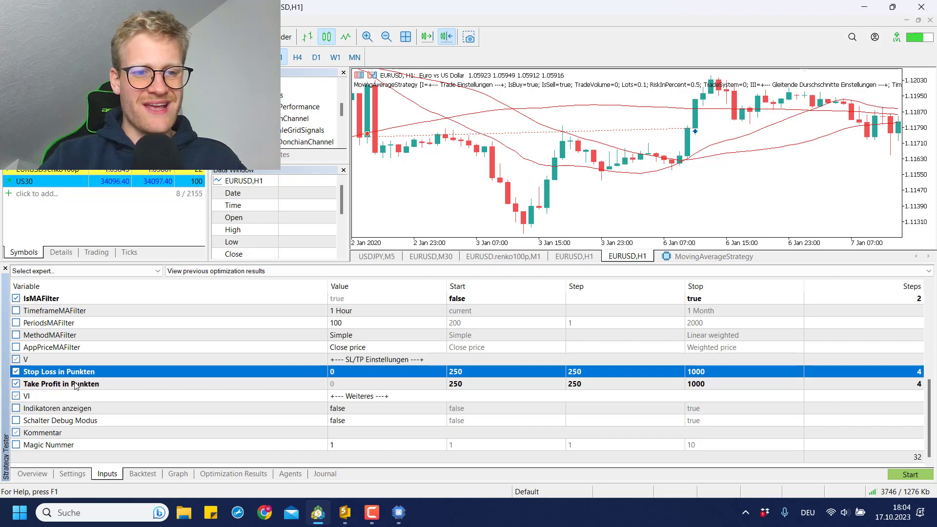
click(96, 385)
scroll(96, 385, up, 2)
click(69, 371)
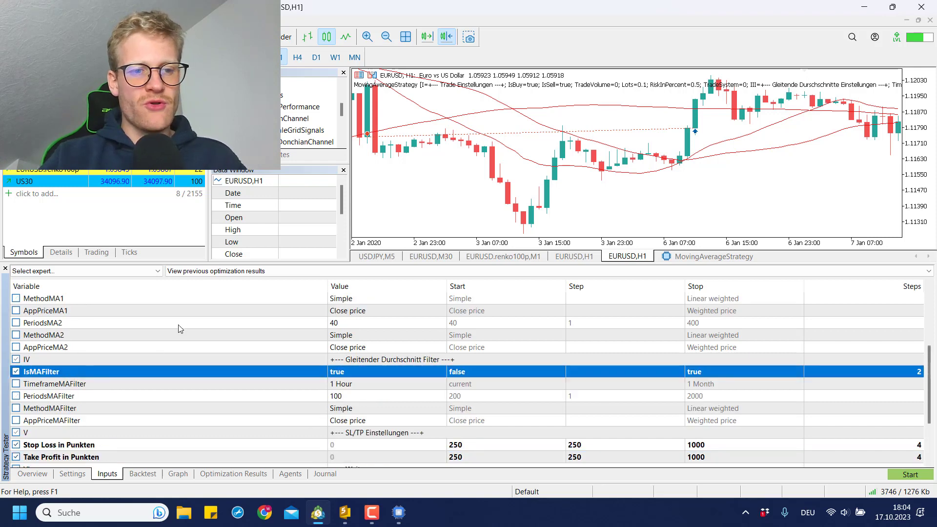
scroll(179, 328, up, 4)
scroll(179, 329, down, 3)
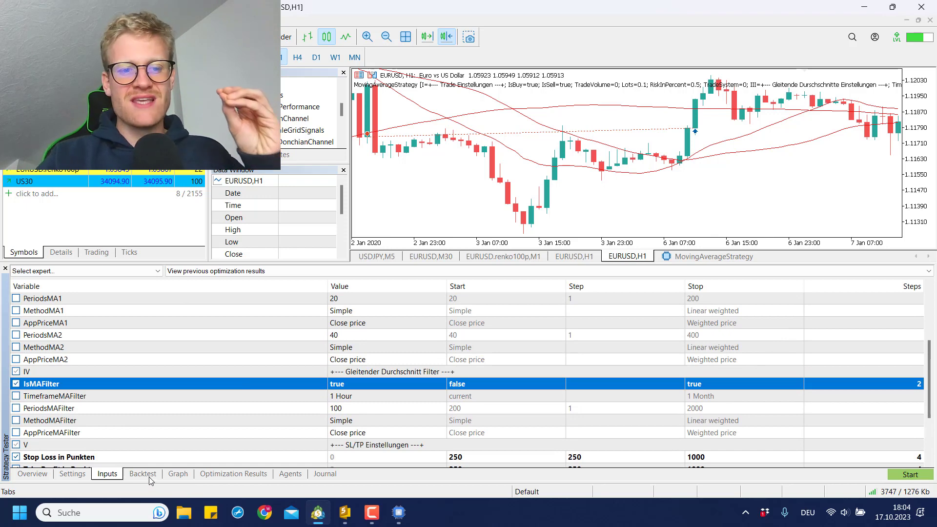
View the optimization passes graph and select best pass 7 (profit 800.24, SL 1000, TP 250).
click(218, 476)
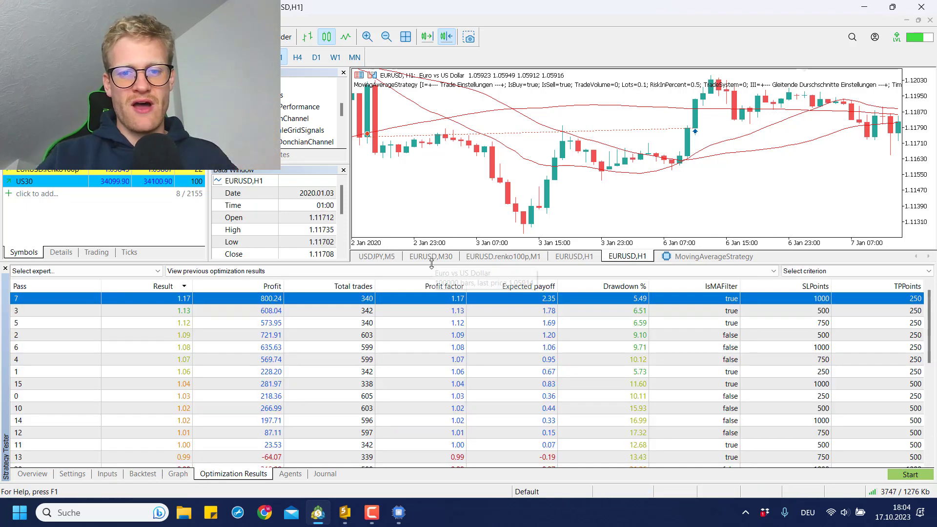
click(680, 257)
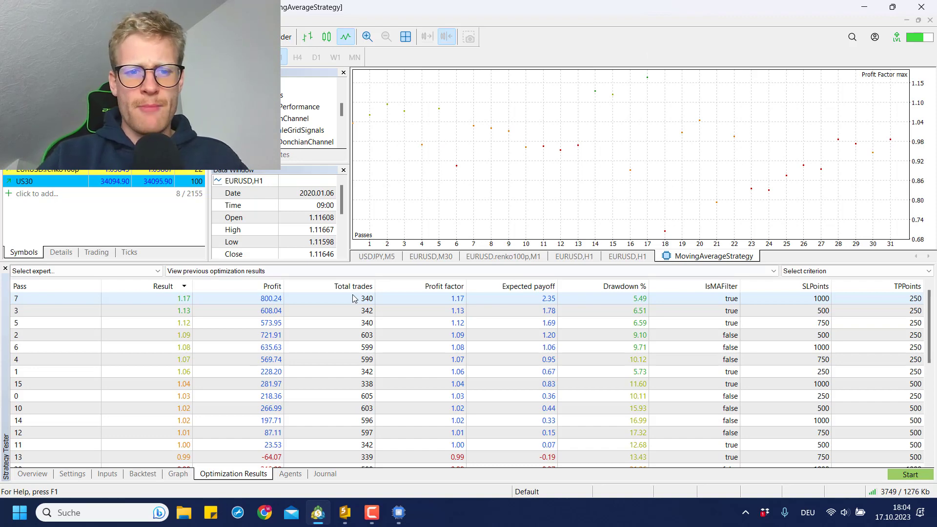
scroll(239, 317, down, 5)
scroll(273, 337, up, 5)
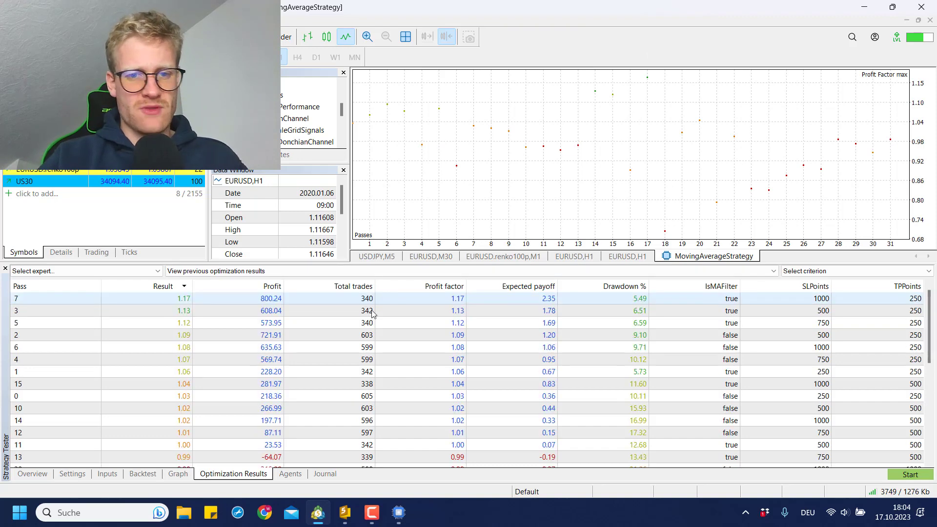
click(396, 300)
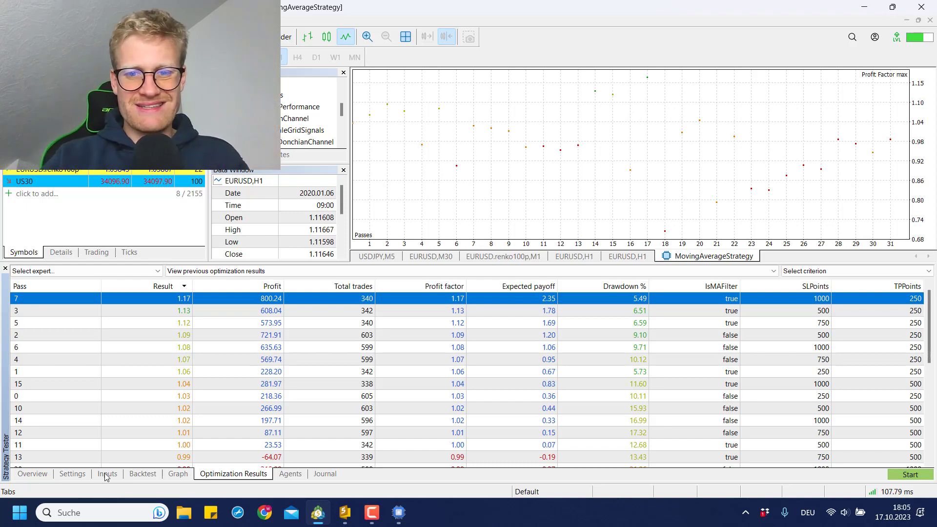
Switch the tester from optimization back to a visual single test.
click(106, 475)
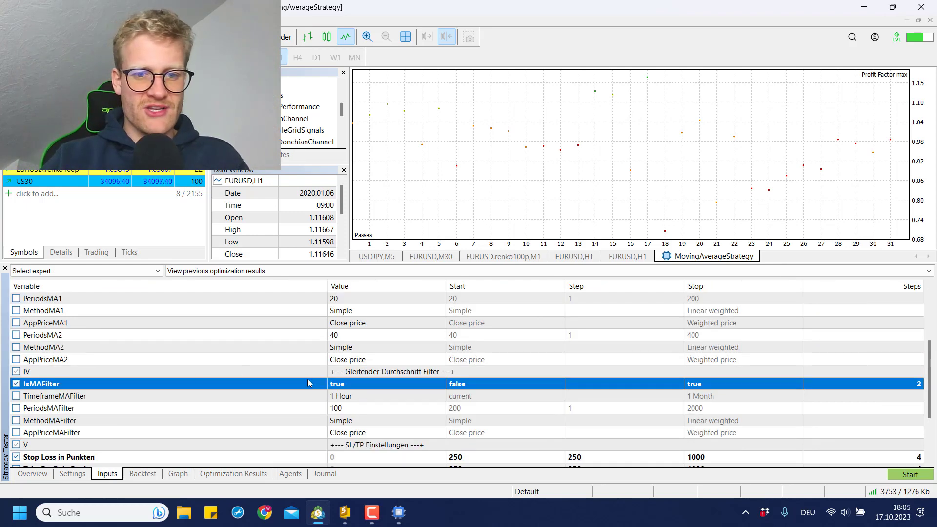
scroll(332, 381, down, 3)
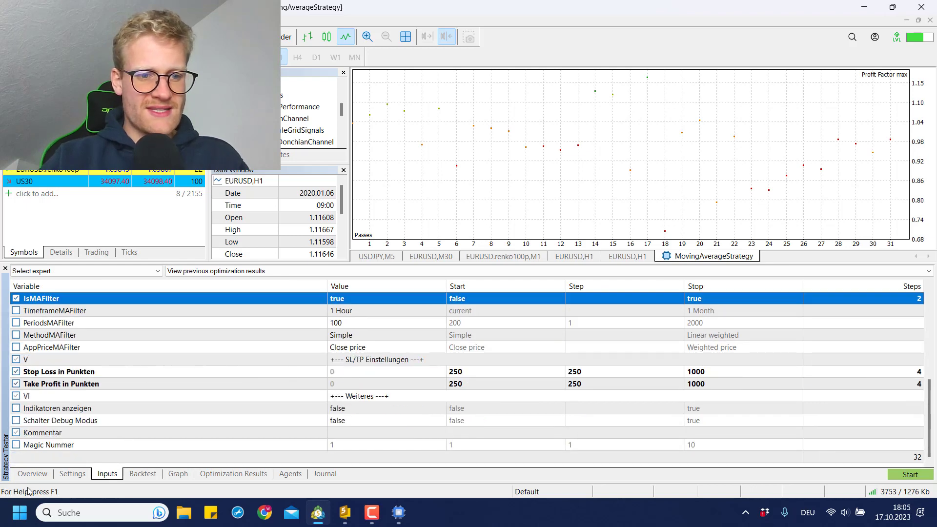
click(33, 474)
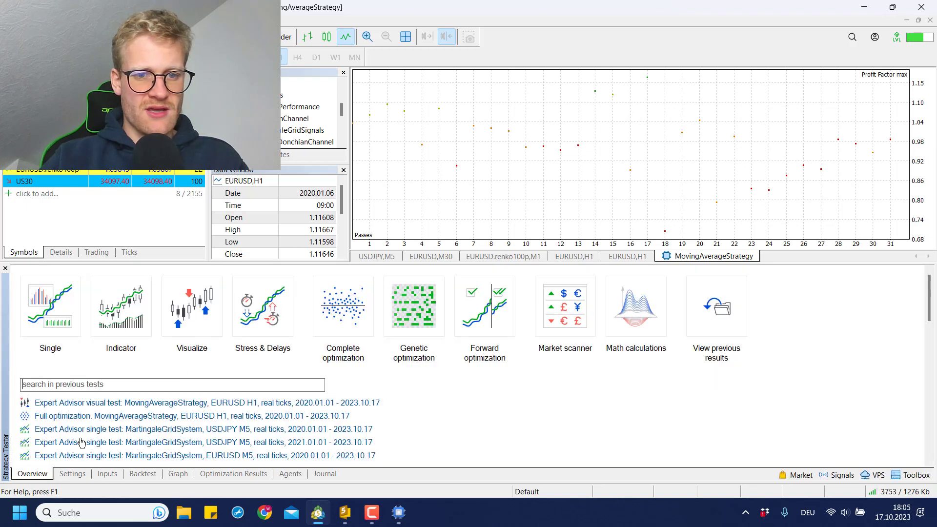
click(179, 312)
Set Stop Loss 1000 and Take Profit 250, confirm IsMAFilter, and start the test.
click(106, 474)
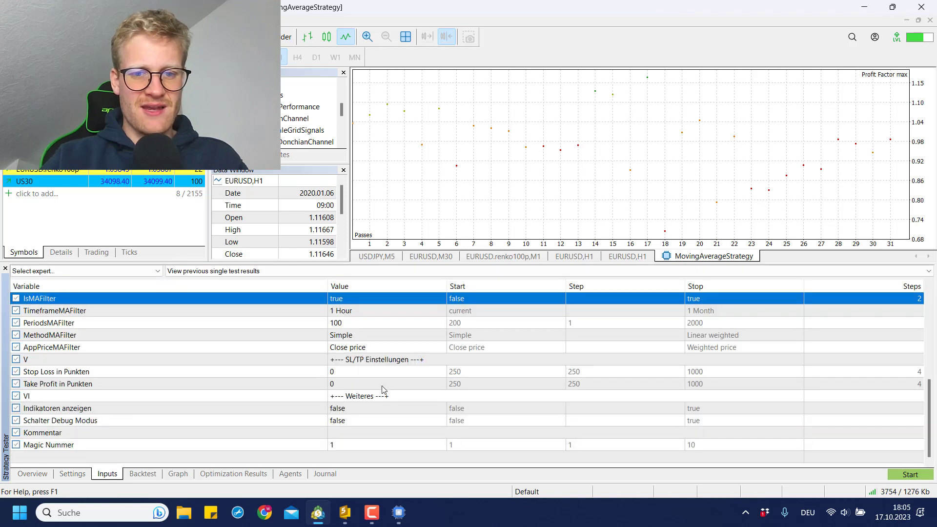
double_click(357, 374)
text(1000)
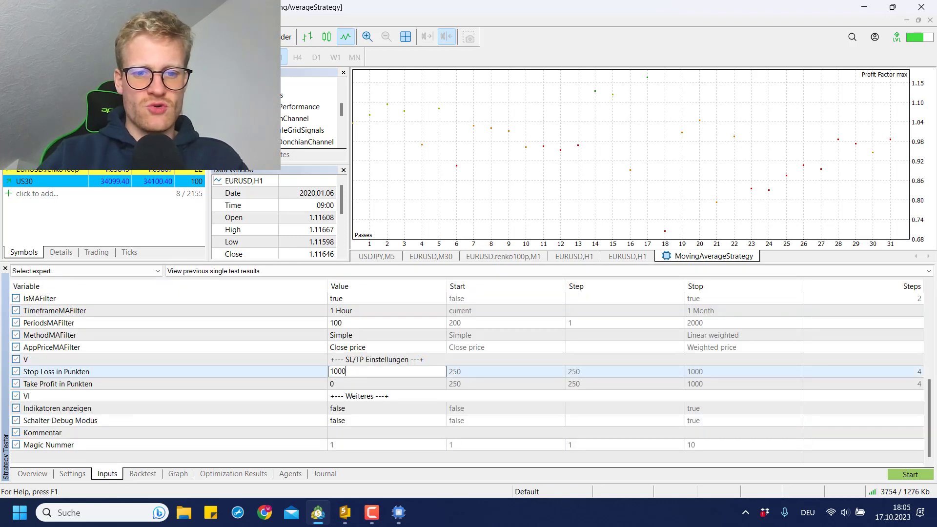
double_click(358, 384)
text(25)
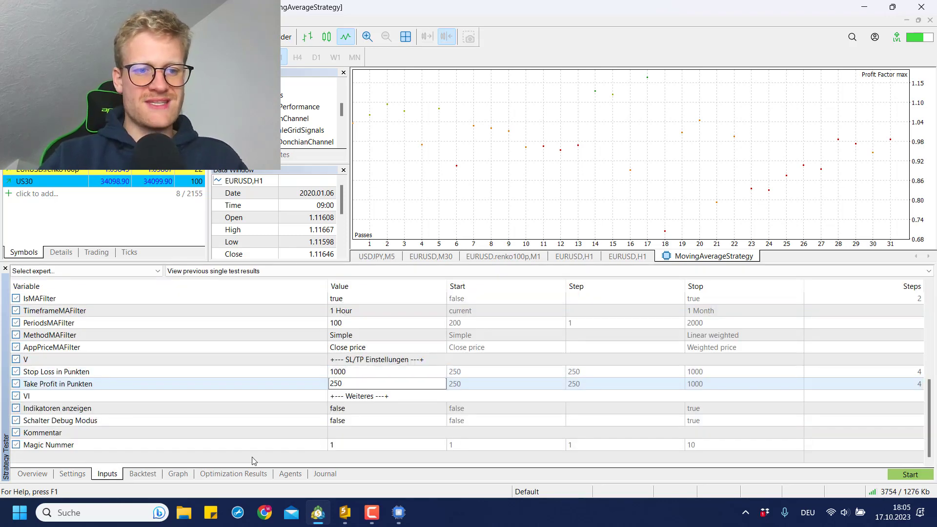
click(210, 475)
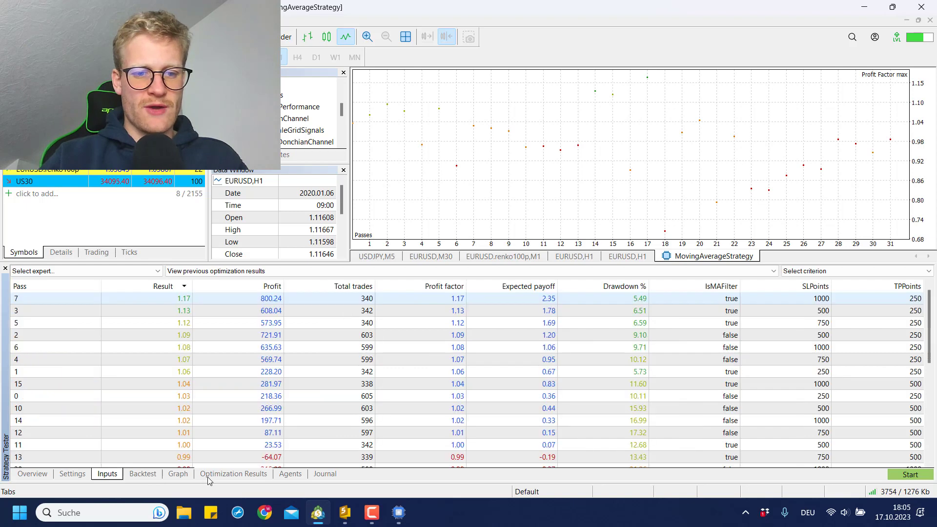
click(107, 475)
scroll(345, 350, up, 2)
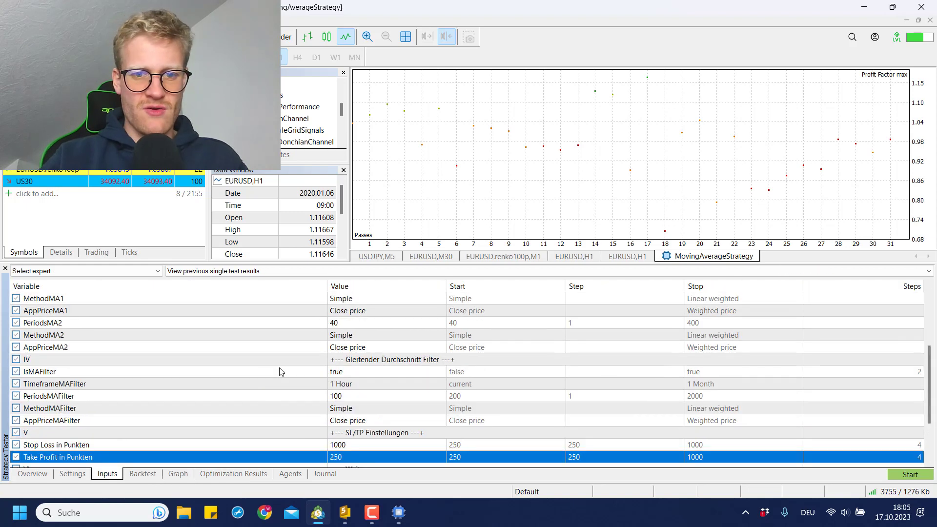
click(374, 375)
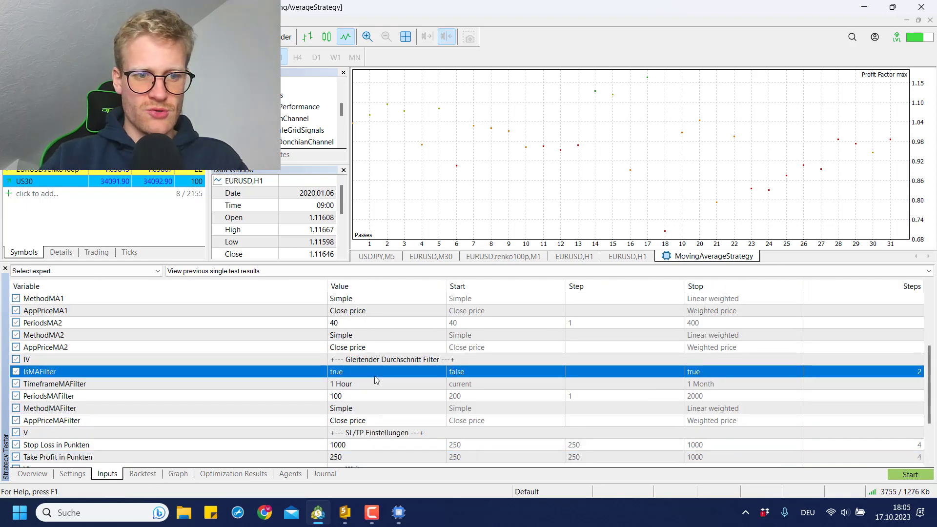
click(909, 474)
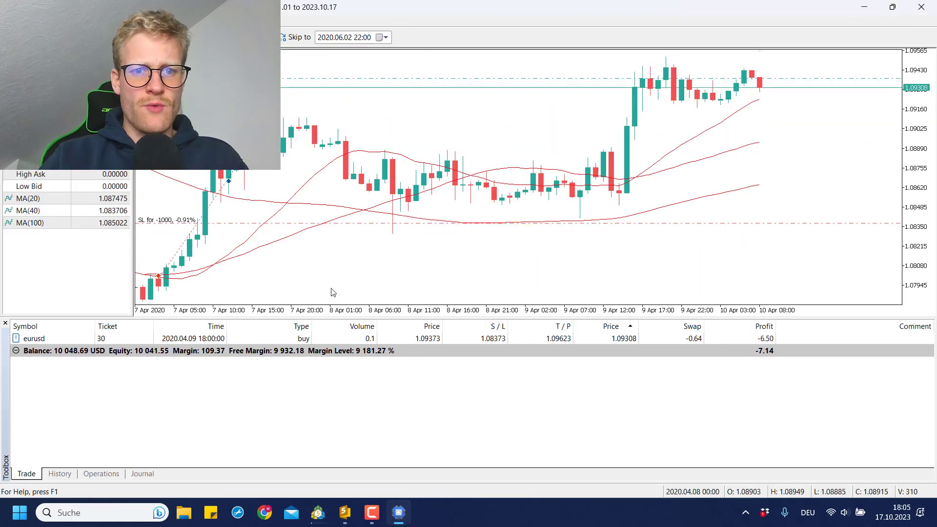
Measure price moves and read candle values on the visual chart with the crosshair.
scroll(596, 241, down, 4)
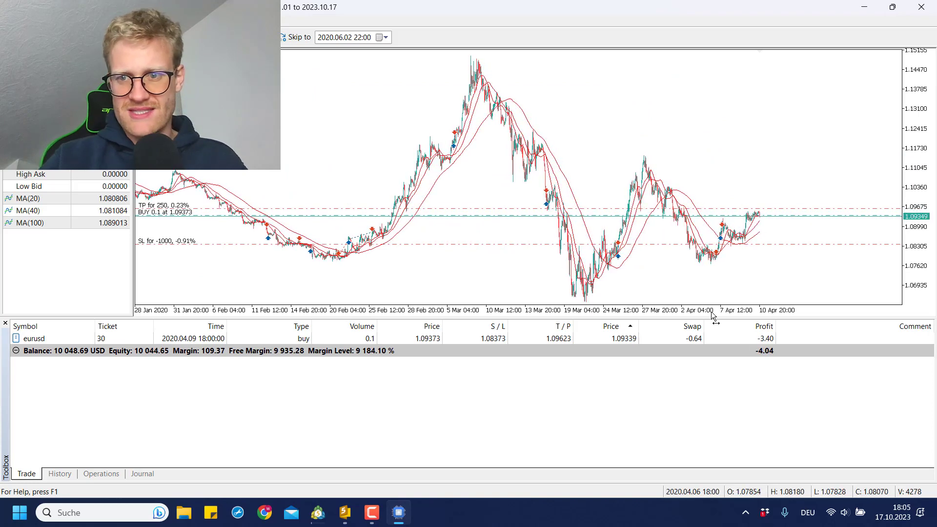
scroll(715, 307, up, 2)
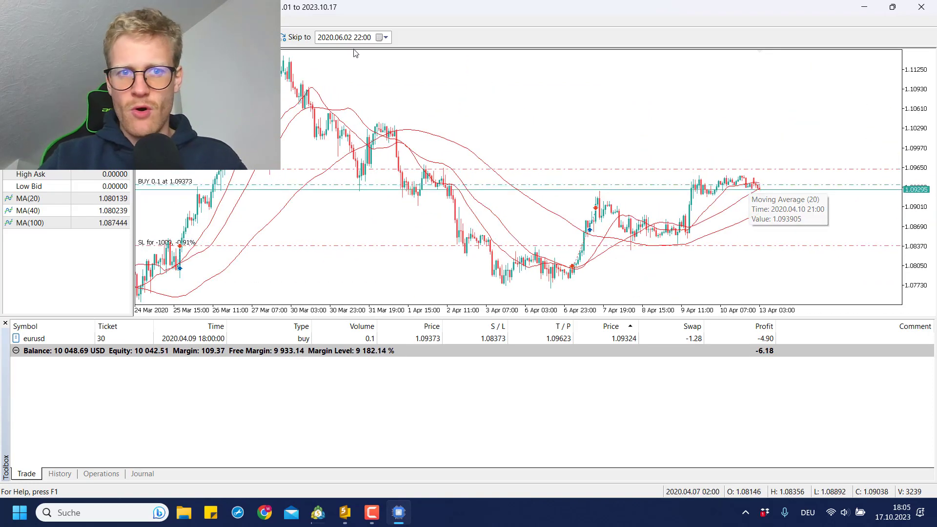
middle_click(779, 222)
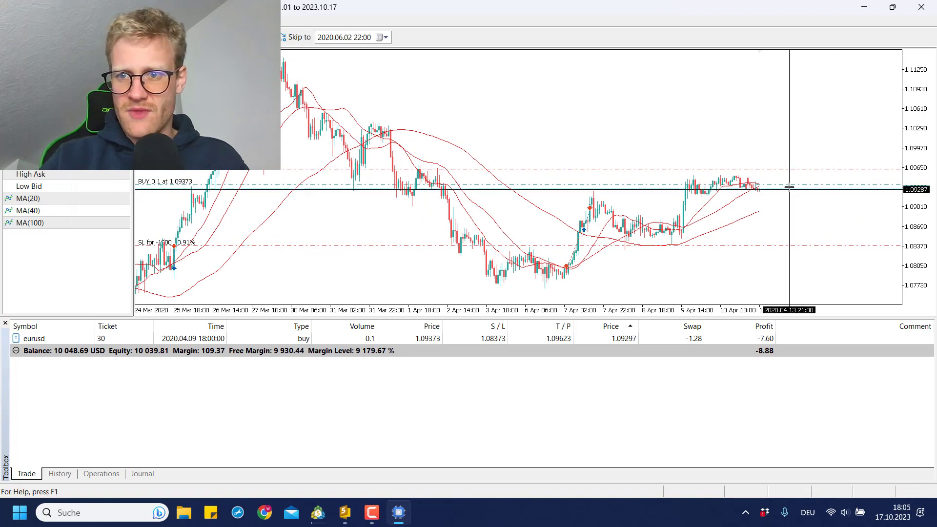
drag(789, 187, 788, 176)
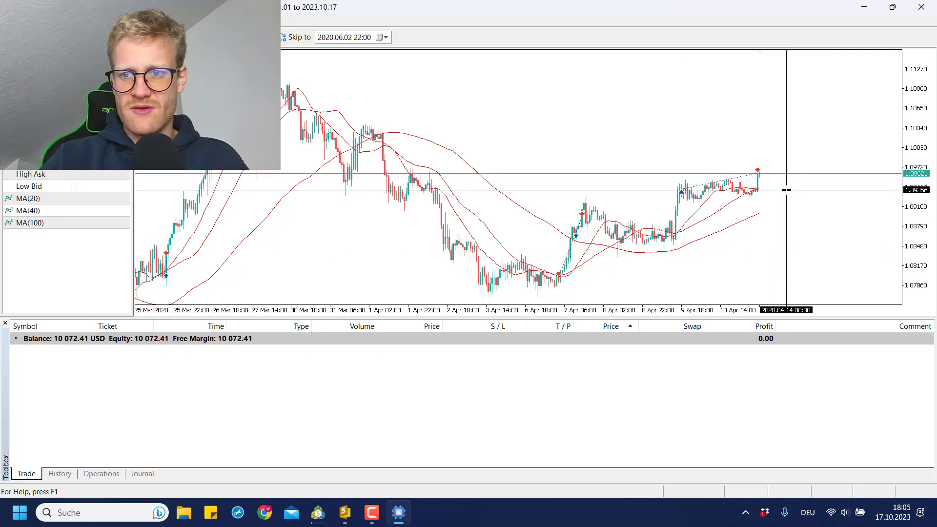
drag(786, 189, 785, 172)
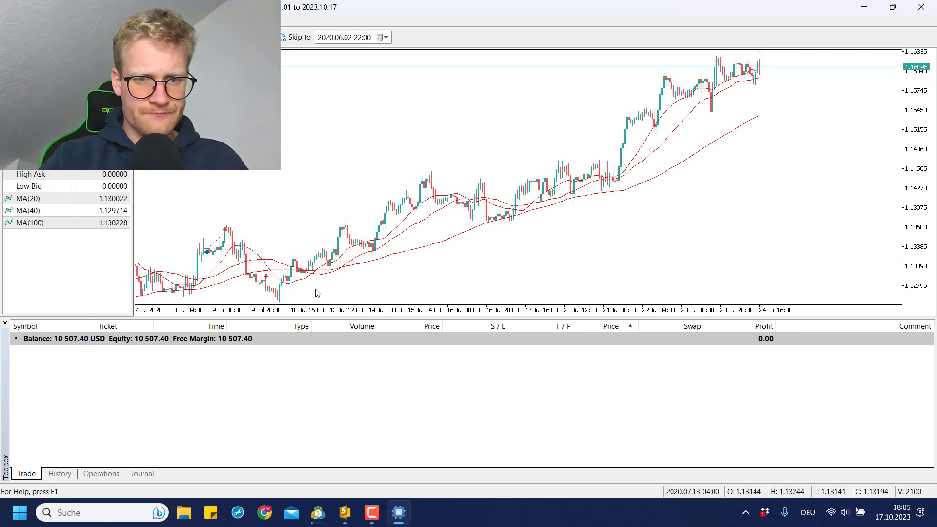
middle_click(324, 277)
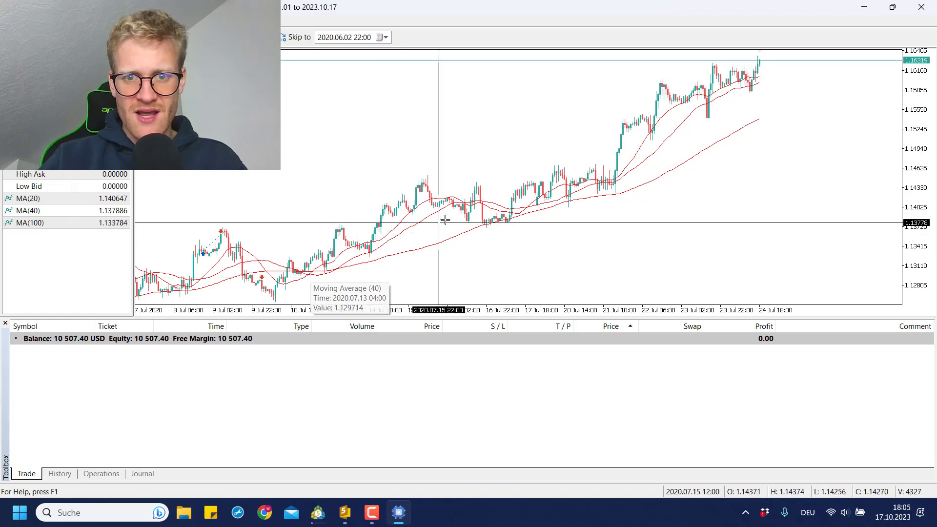
middle_click(464, 203)
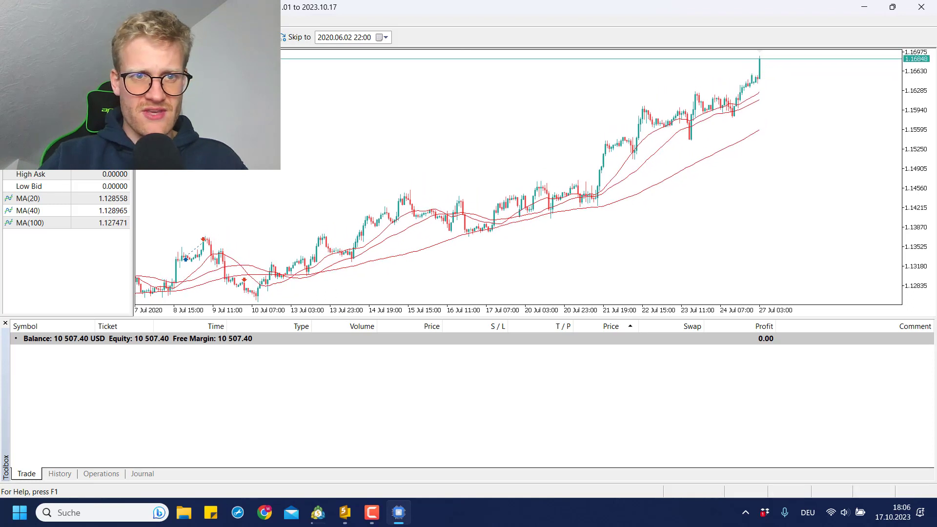
middle_click(448, 236)
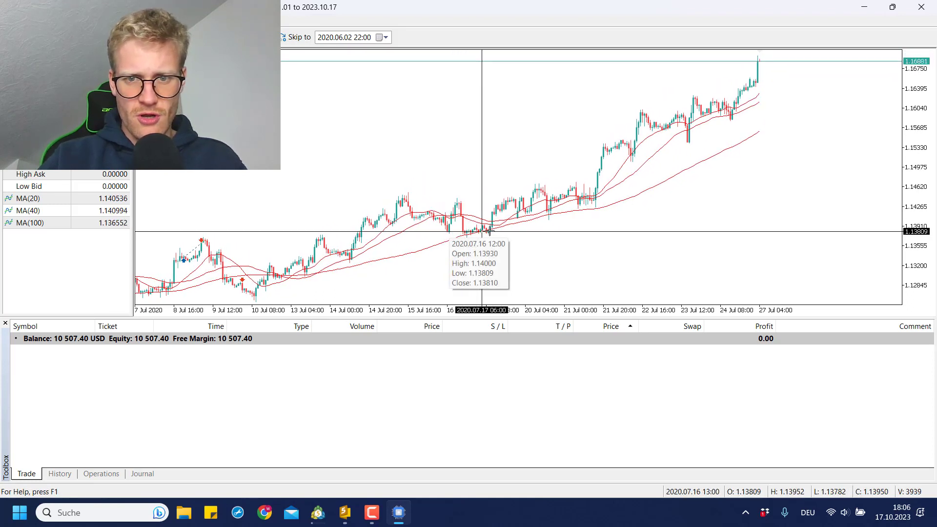
Check the test's Journal log, then return to the main terminal.
click(142, 474)
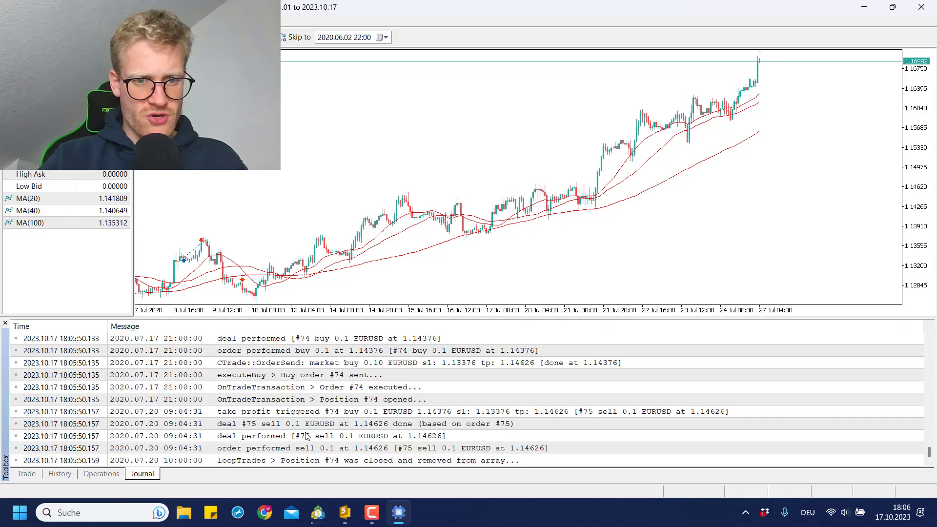
scroll(306, 435, up, 15)
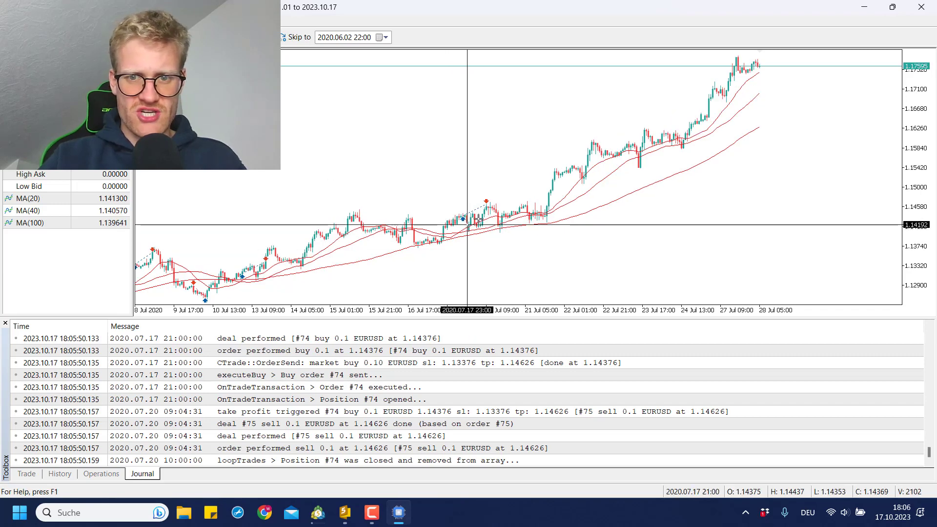
click(22, 476)
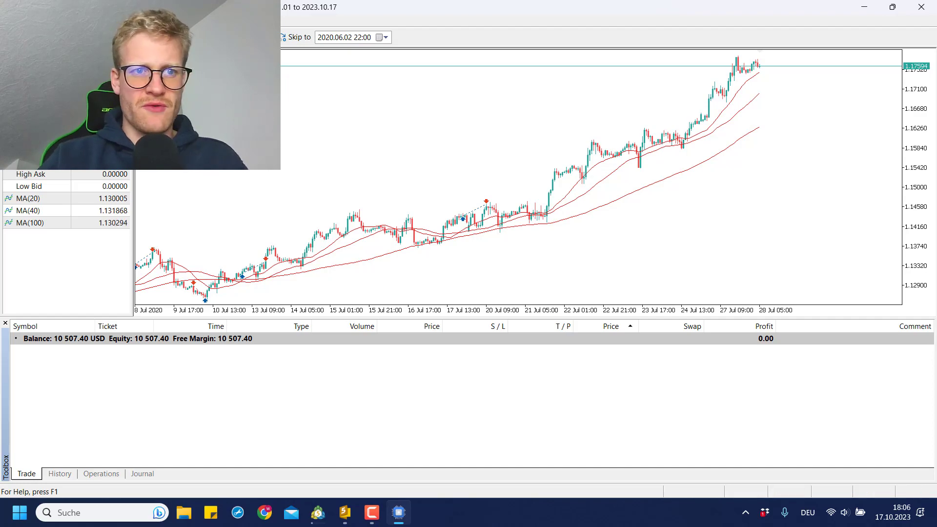
click(318, 521)
Wait for the run to finish, then view the report: 800.24 profit, PF 1.17, 340 trades.
click(141, 476)
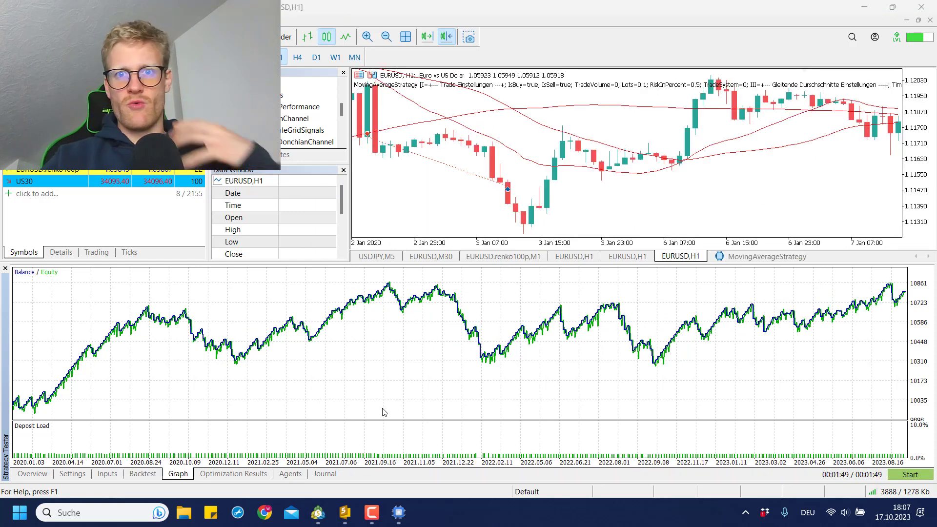
click(147, 474)
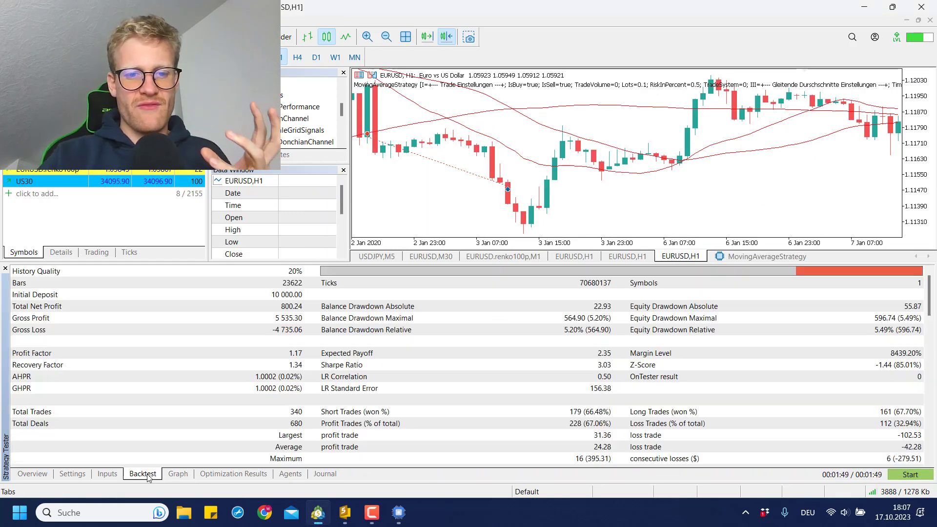
Review the SL 1000 / TP 250 run's expert input parameters, including the position sizing setting.
click(204, 476)
click(190, 477)
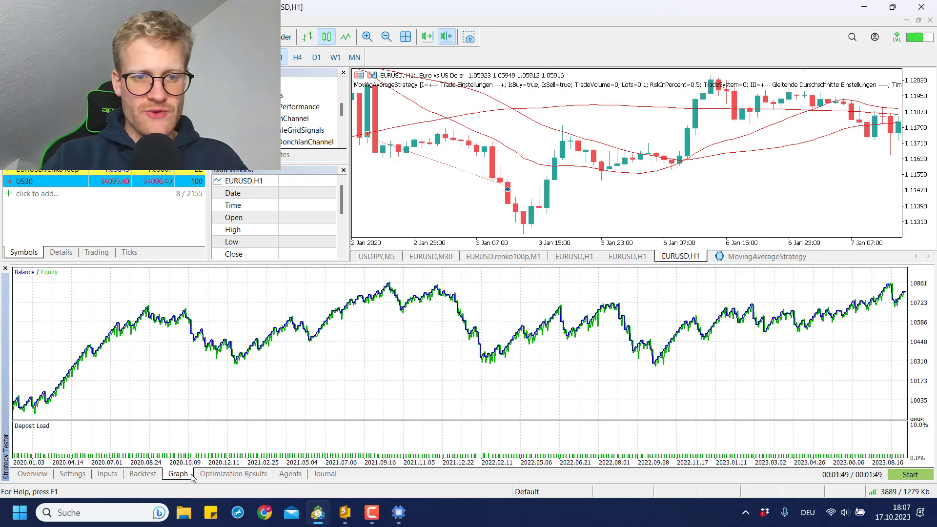
click(108, 475)
click(313, 423)
scroll(315, 440, down, 2)
scroll(316, 454, up, 6)
click(342, 335)
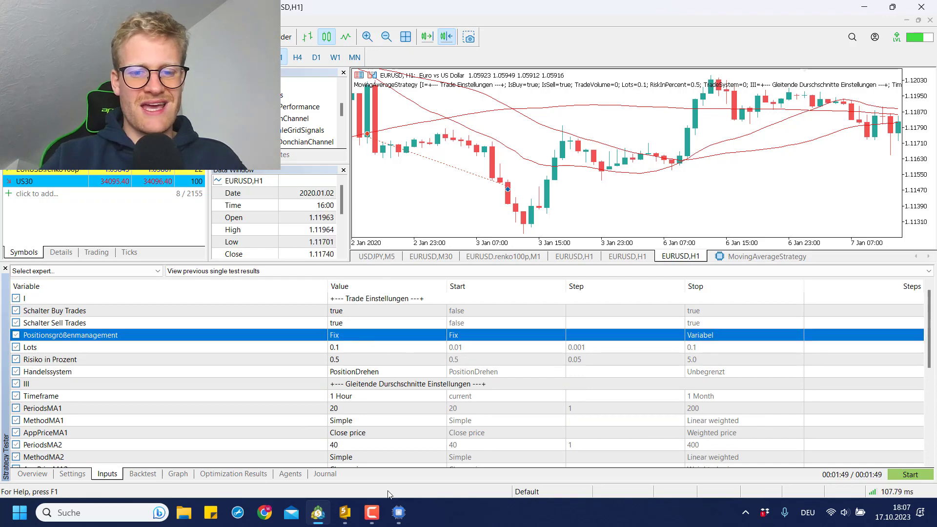
Inspect the visual test chart compressed to show more weeks, then return to the balance curve peaking near 10,861.
click(396, 519)
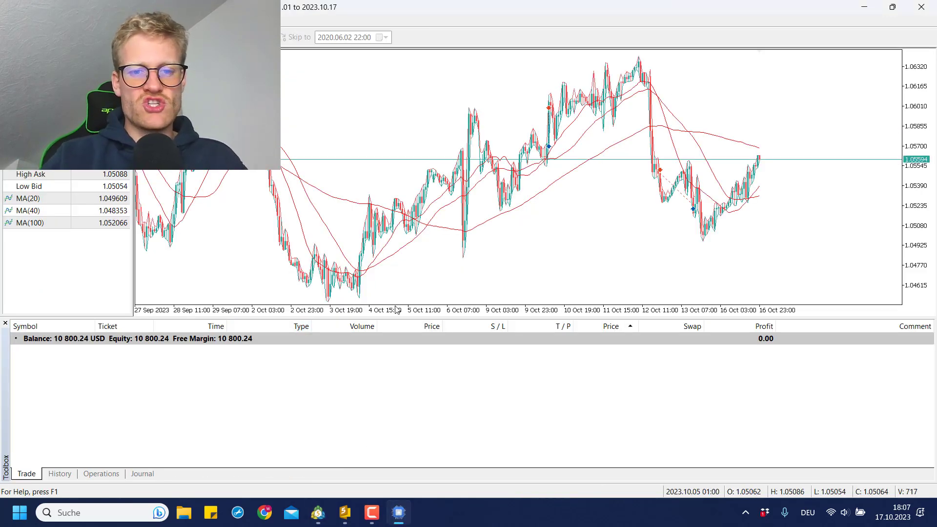
drag(397, 312, 385, 313)
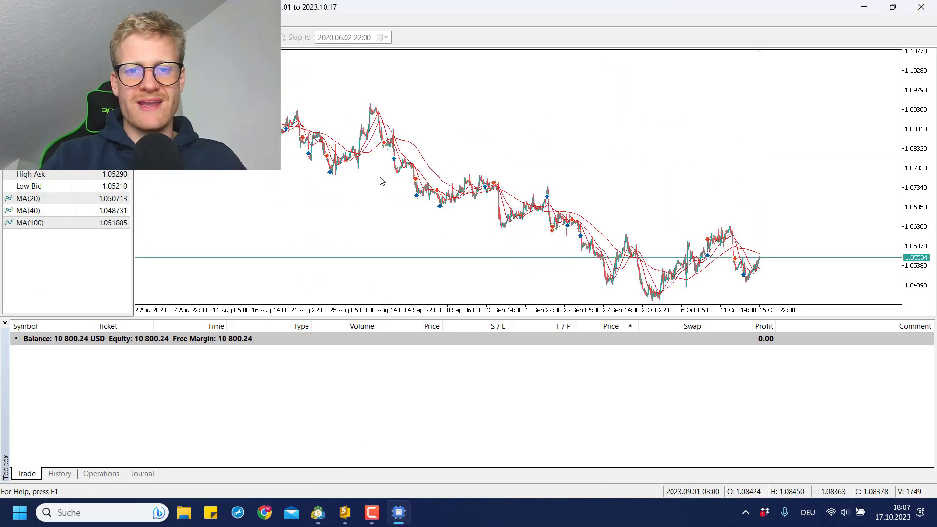
click(317, 513)
click(178, 473)
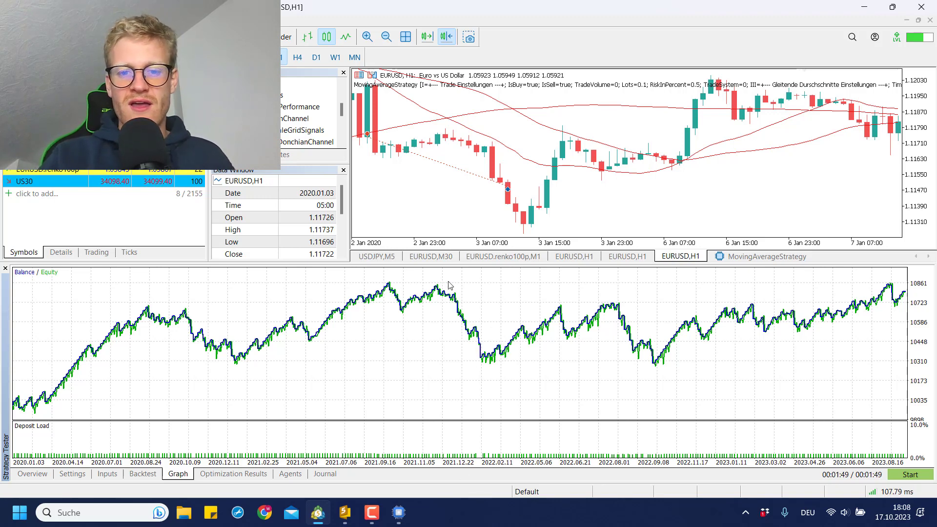
mouse_move(448, 297)
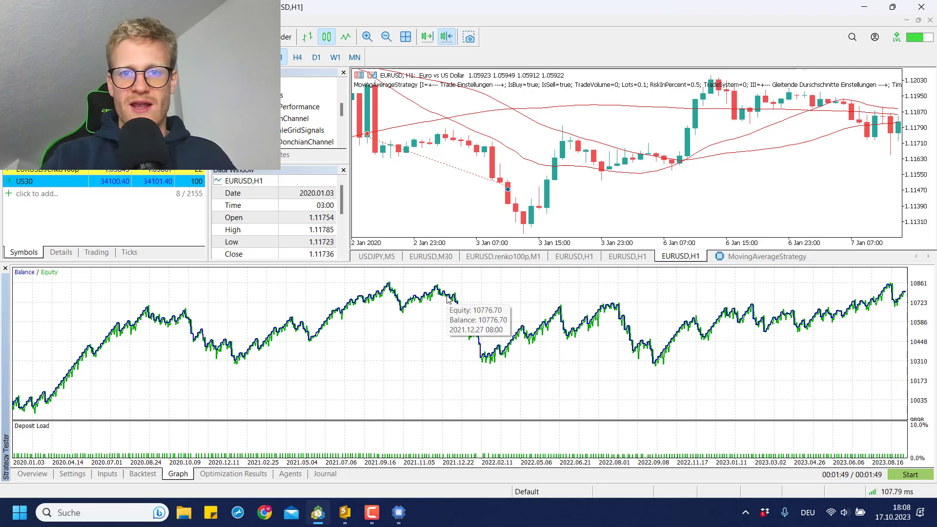